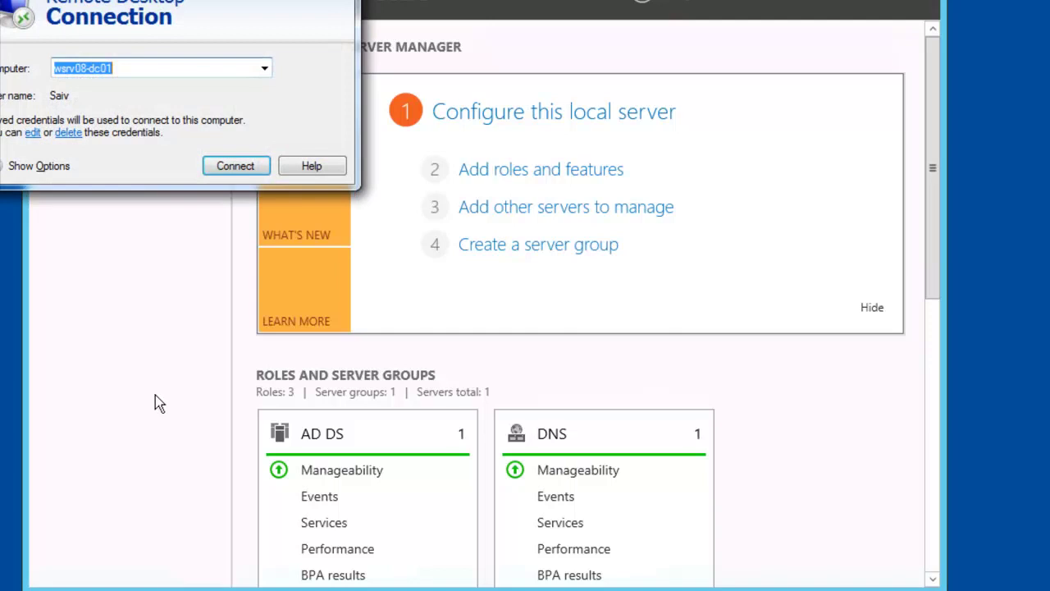
Close the Remote Desktop Connection dialog and view the Local Server properties.
{"action": "left_click", "coordinate": [339, 0]}
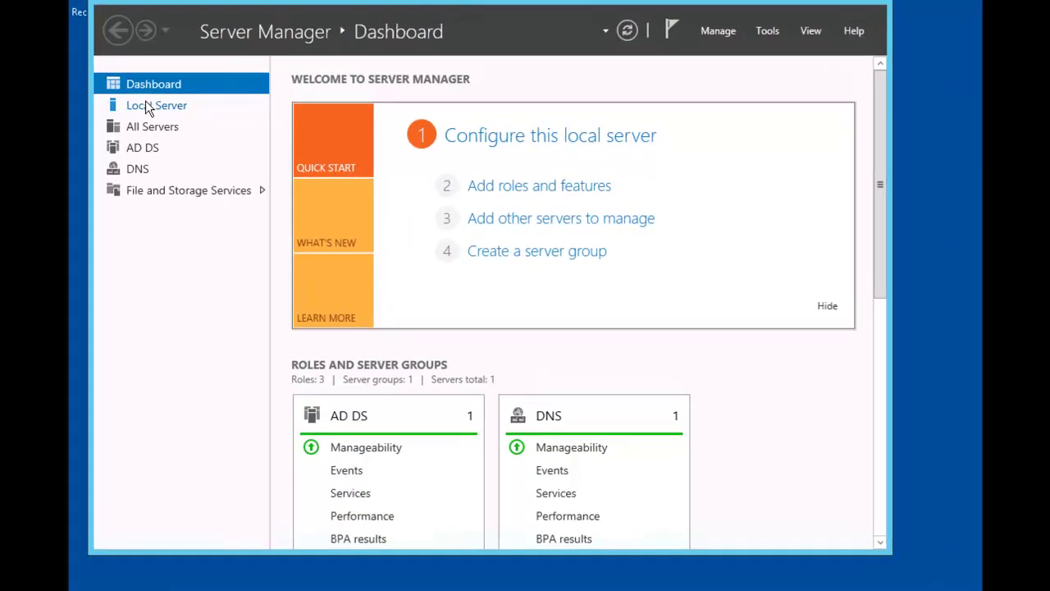
{"action": "left_click", "coordinate": [148, 106]}
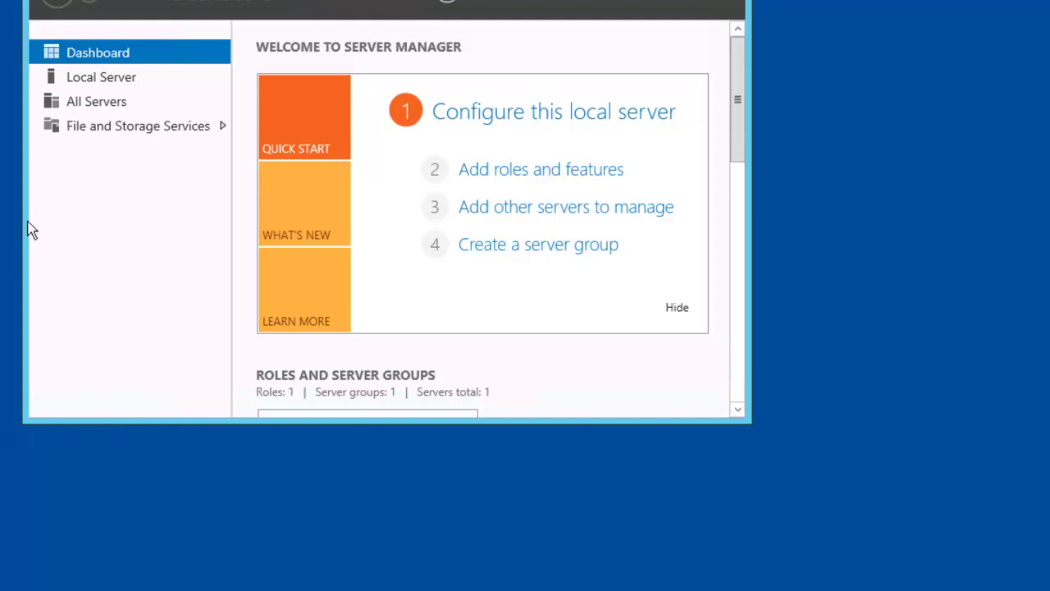
Check PLABDM01's properties and the Tools list, then return to the Dashboard.
{"action": "left_click", "coordinate": [109, 78]}
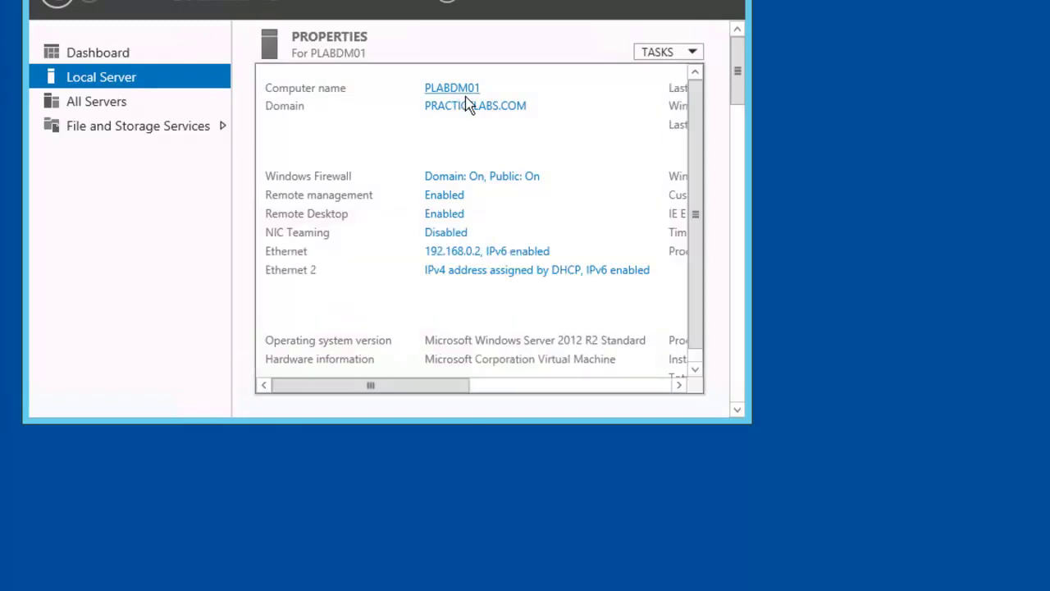
{"action": "left_click", "coordinate": [608, 5]}
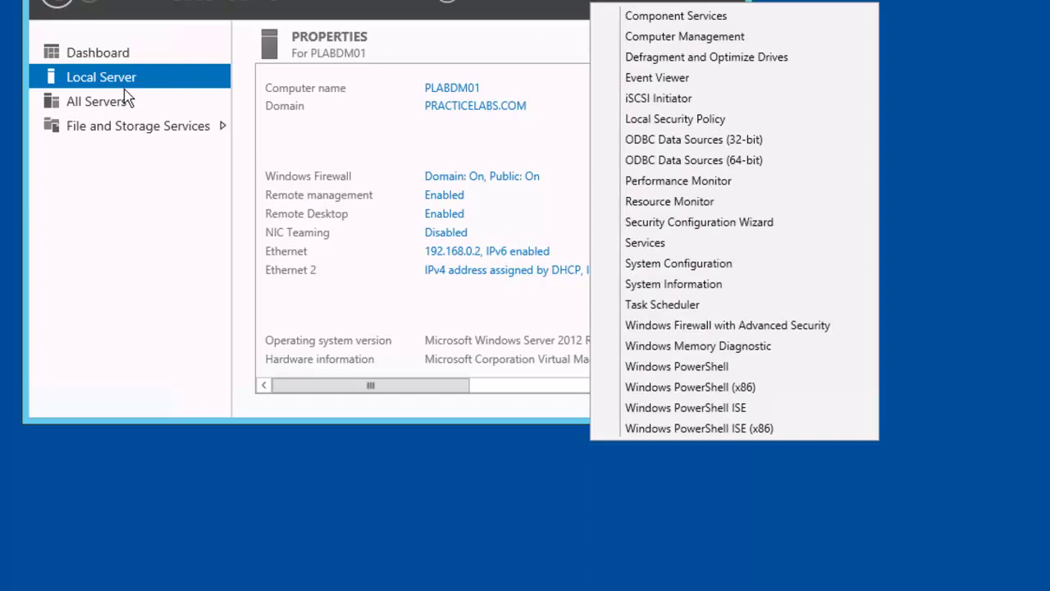
{"action": "left_click", "coordinate": [107, 77]}
{"action": "left_click", "coordinate": [104, 58]}
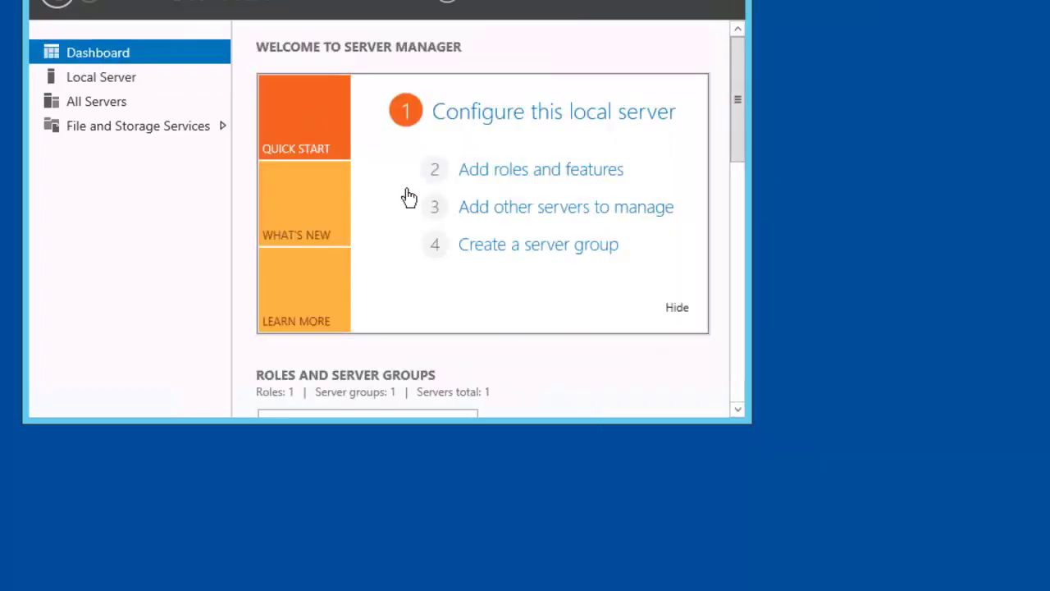
Start Add Roles and Features with role-based installation and PLABDM01 as the destination server.
{"action": "left_click", "coordinate": [546, 173]}
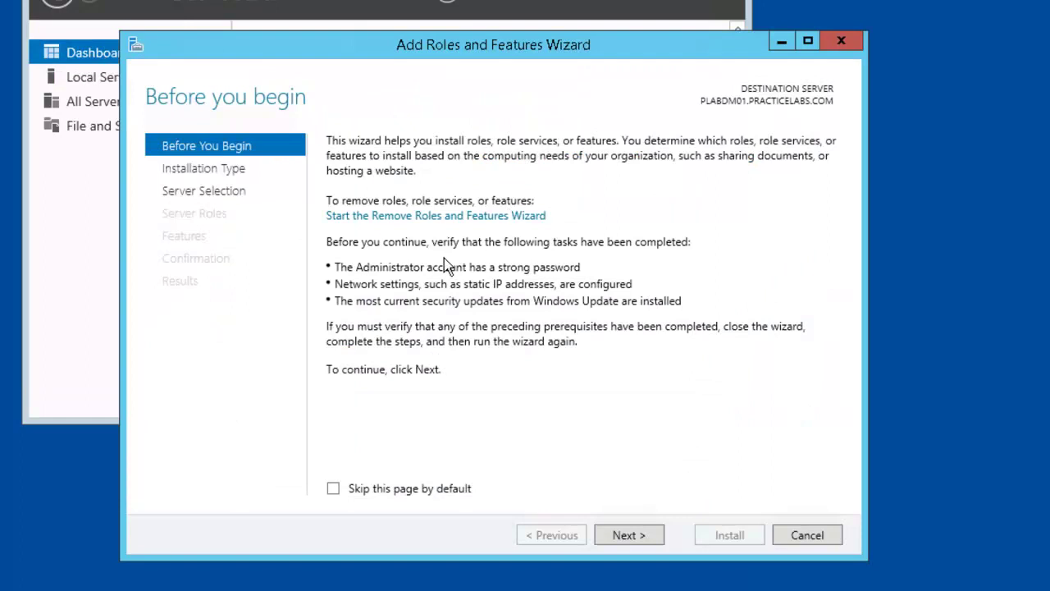
{"action": "left_click", "coordinate": [640, 536]}
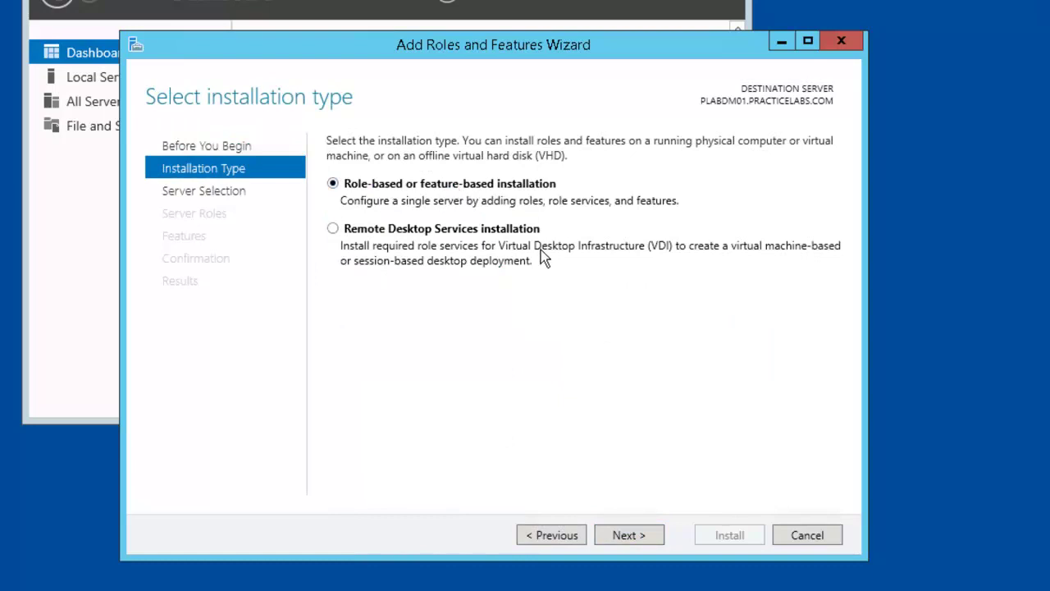
{"action": "left_click", "coordinate": [639, 537]}
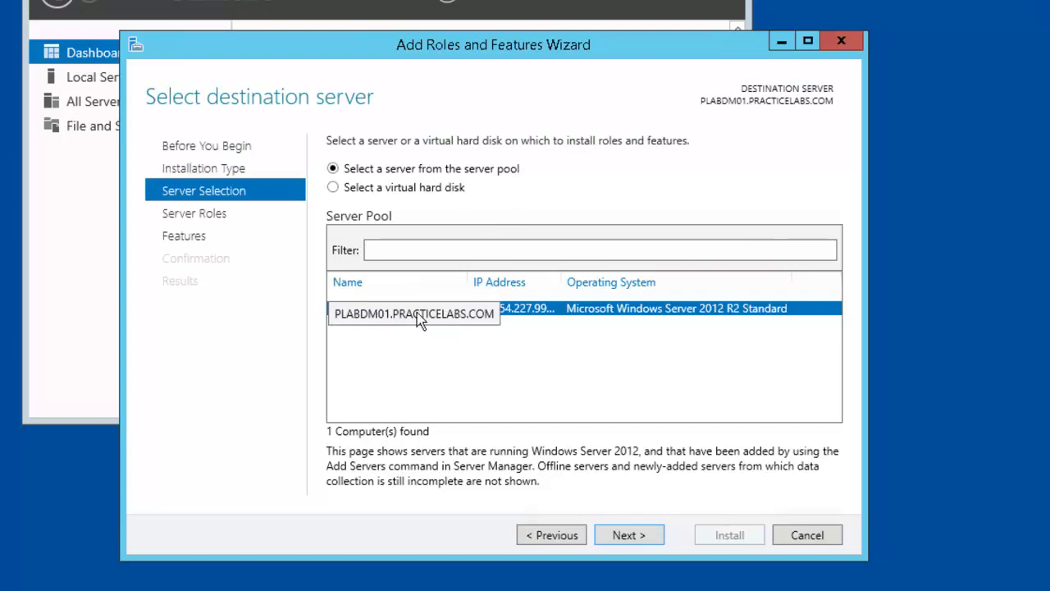
{"action": "left_click", "coordinate": [626, 536]}
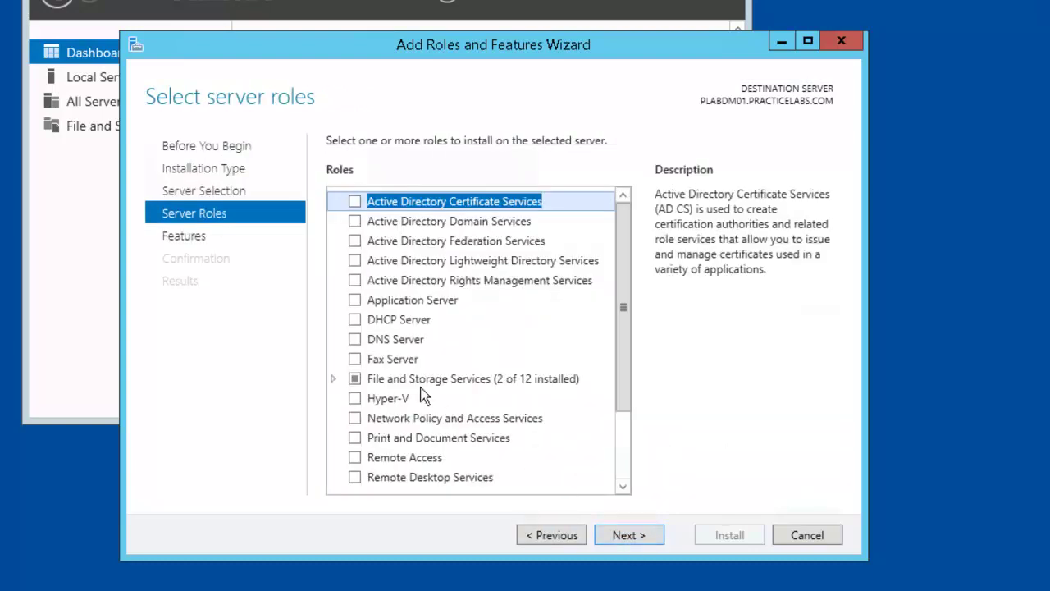
Select DFS Namespaces with its management tools and DFS Replication under File and iSCSI Services.
{"action": "left_click", "coordinate": [335, 379]}
{"action": "left_click", "coordinate": [335, 379]}
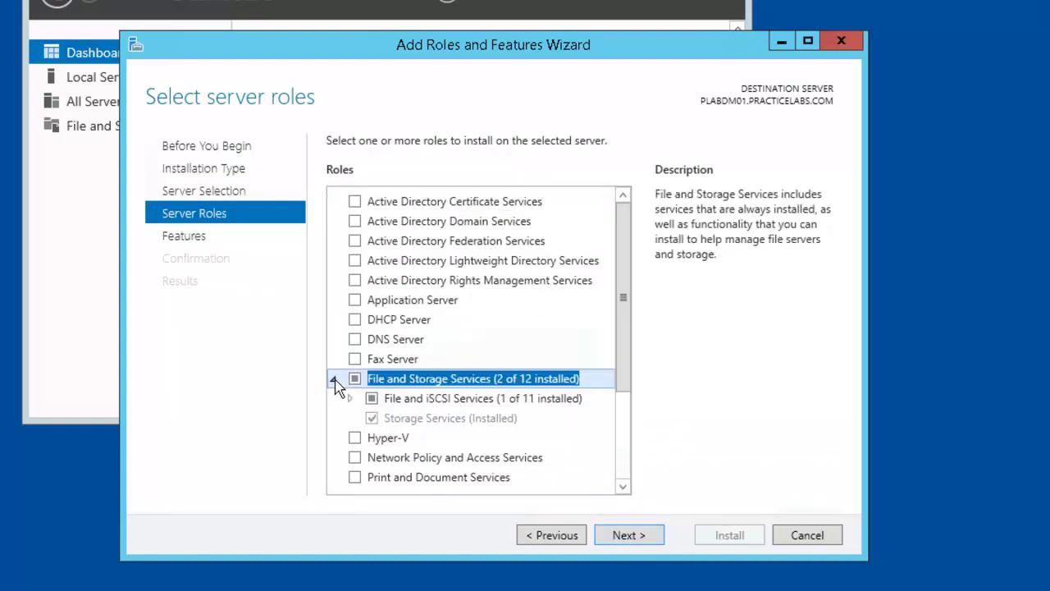
{"action": "left_click", "coordinate": [349, 399]}
{"action": "left_click", "coordinate": [350, 399]}
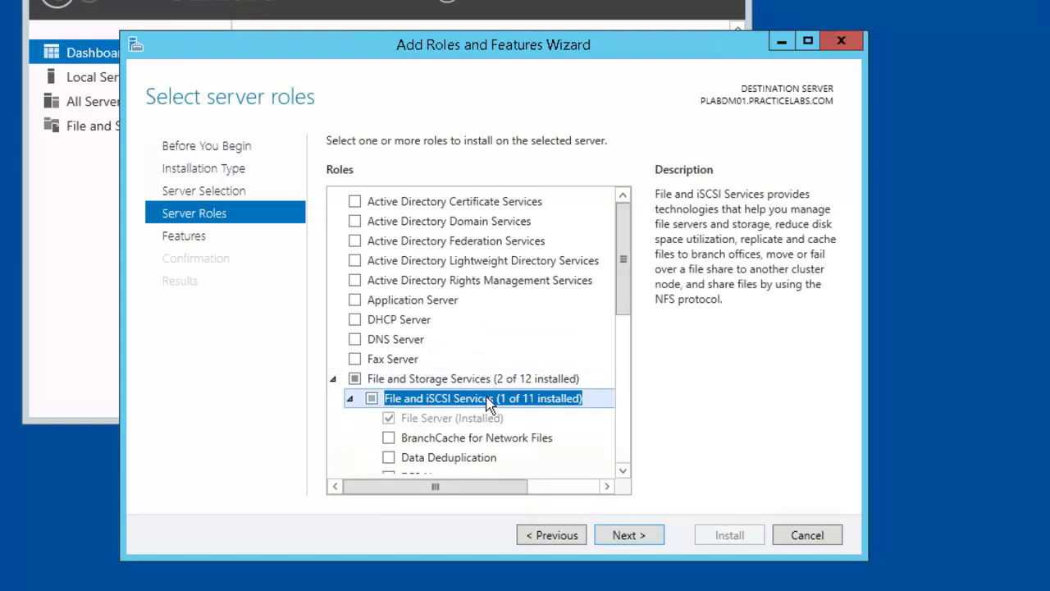
{"action": "scroll", "coordinate": [487, 403], "scroll_direction": "down", "scroll_amount": 2}
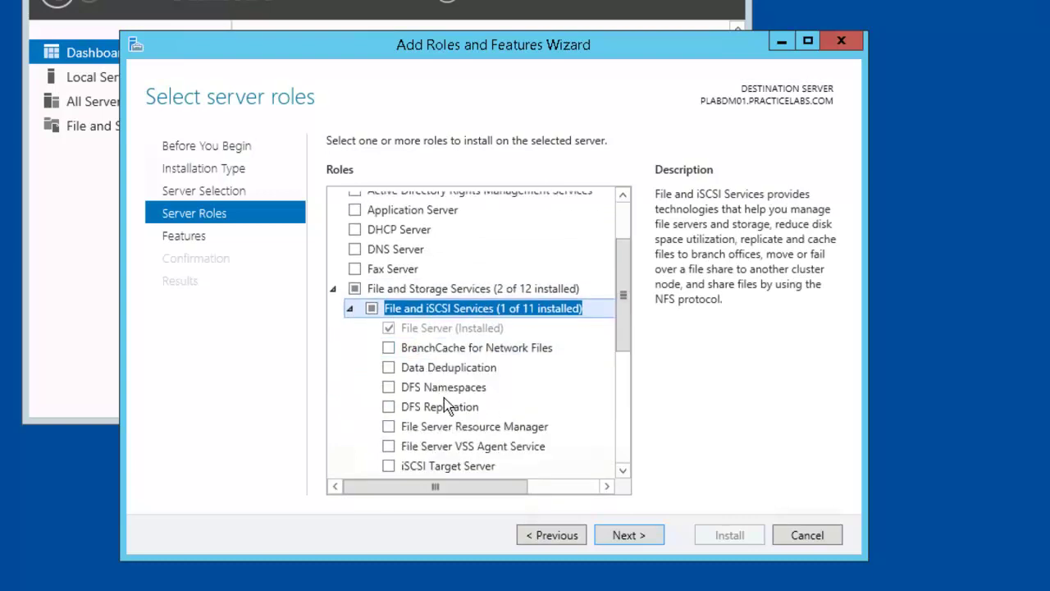
{"action": "left_click", "coordinate": [456, 388]}
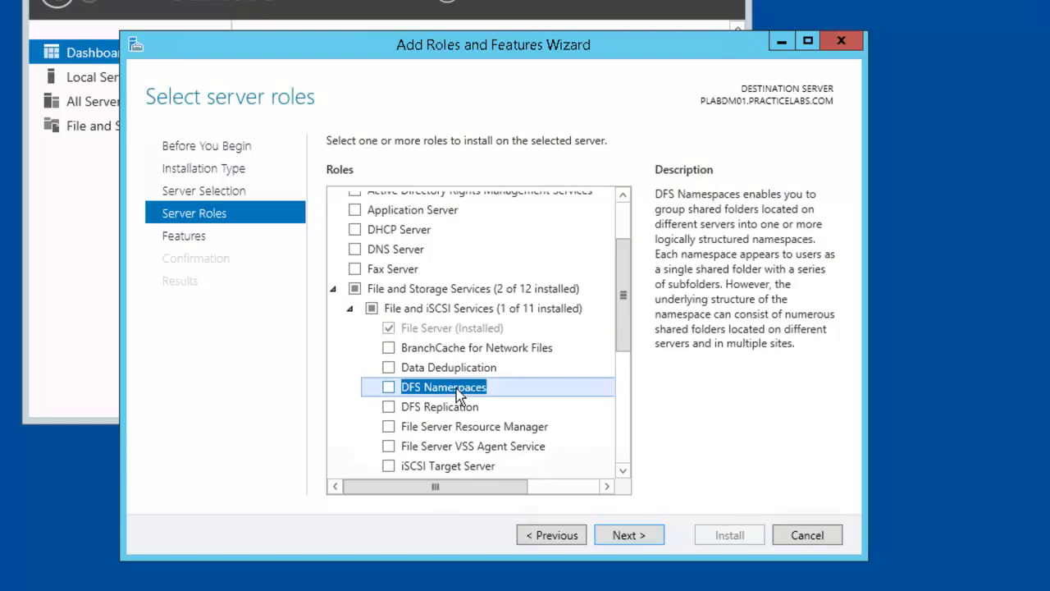
{"action": "left_click", "coordinate": [389, 388]}
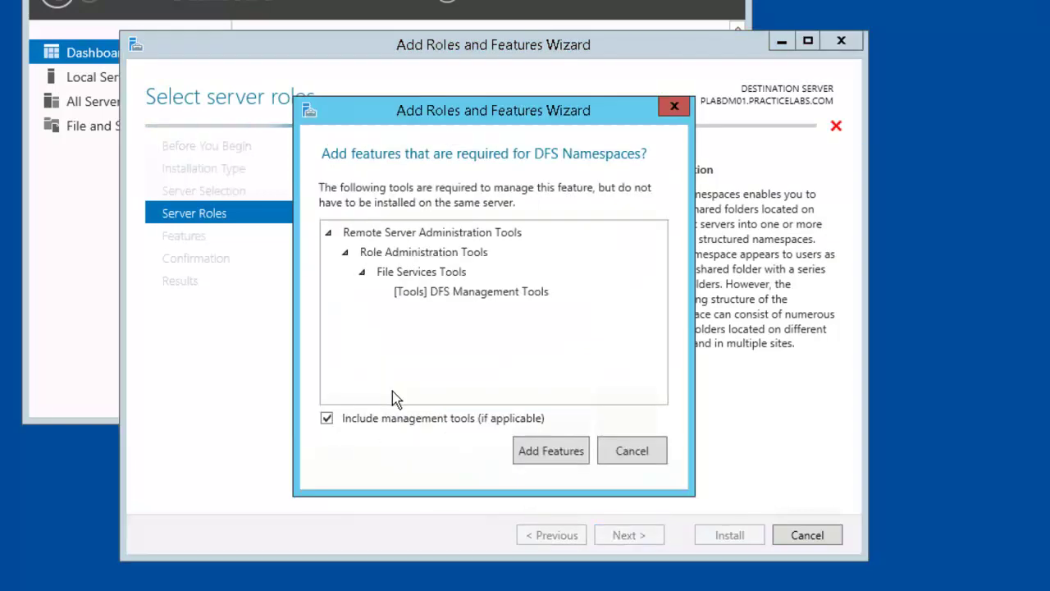
{"action": "left_click", "coordinate": [528, 454]}
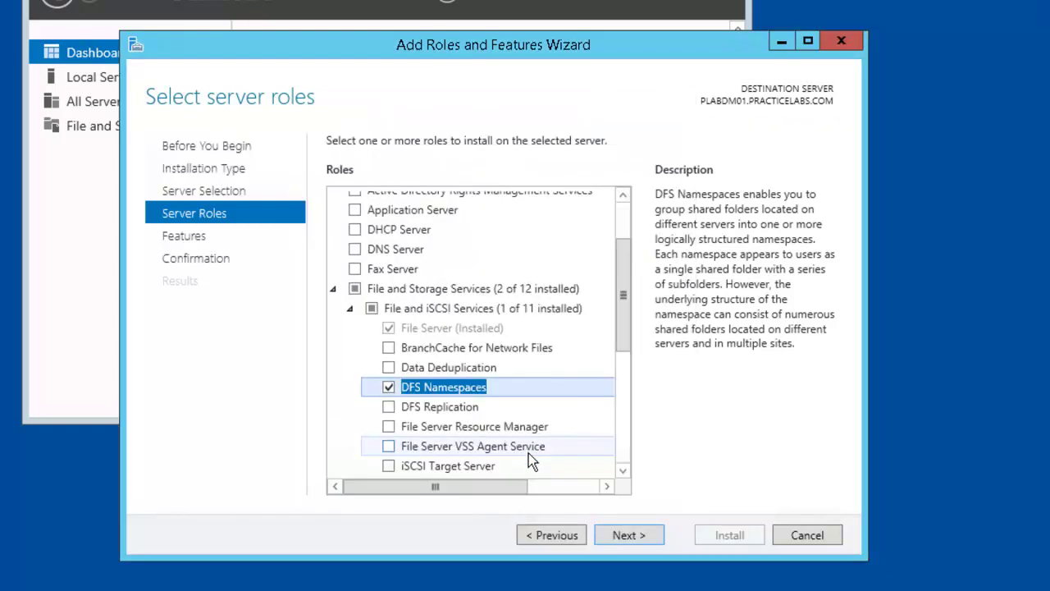
{"action": "left_click", "coordinate": [388, 407]}
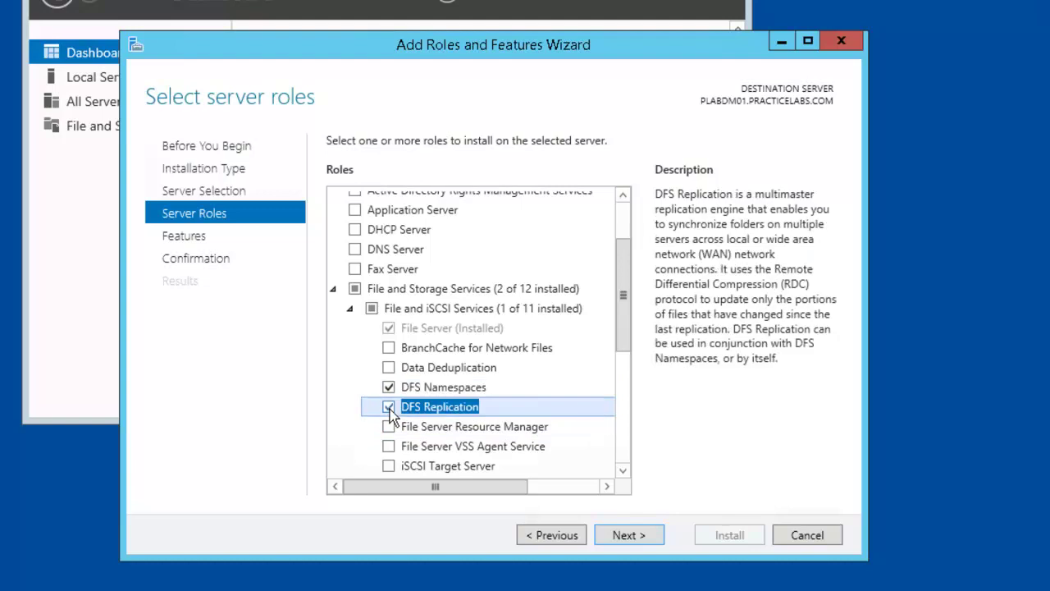
{"action": "left_click", "coordinate": [628, 538]}
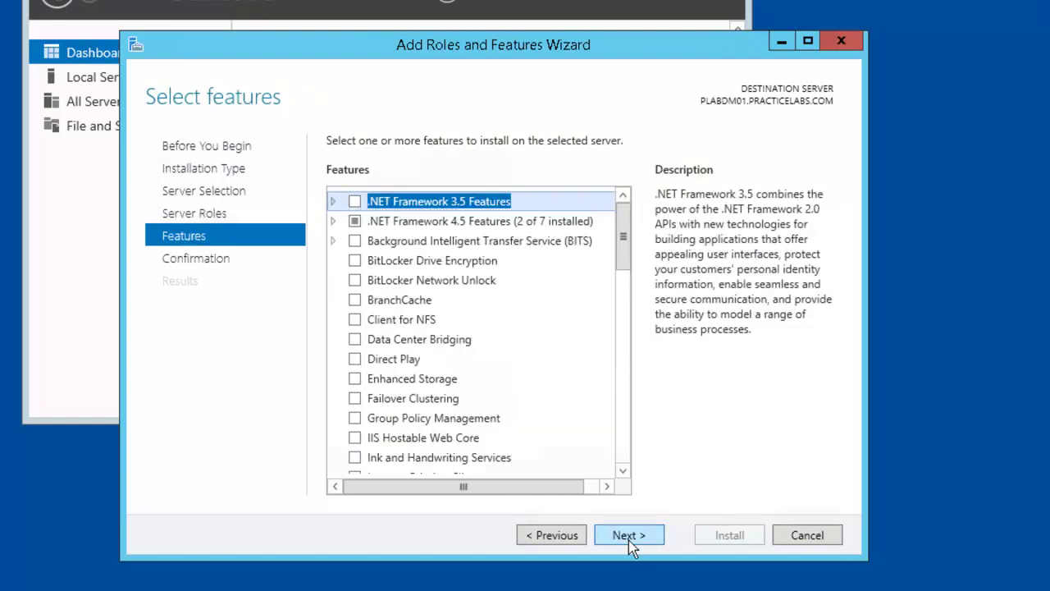
{"action": "left_click", "coordinate": [646, 536]}
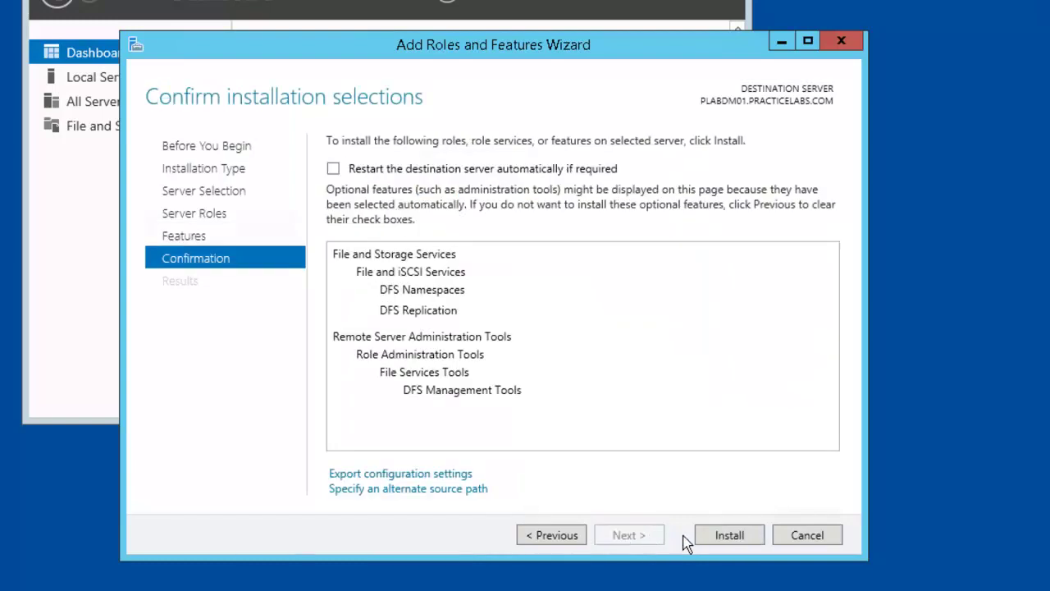
Install the DFS roles on PLABDM01 and close the wizard while installation continues.
{"action": "left_click", "coordinate": [733, 540]}
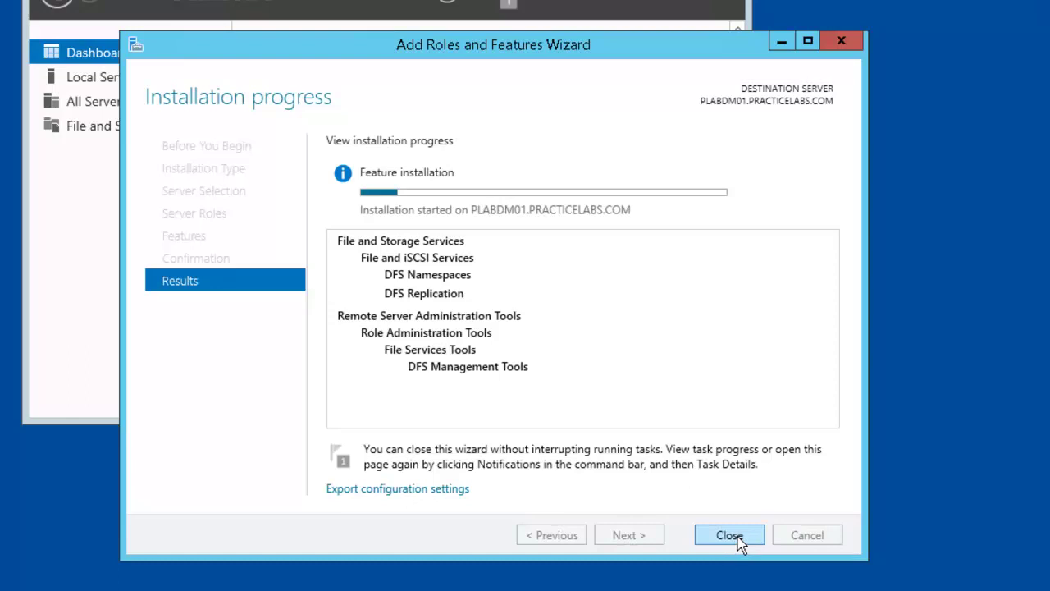
{"action": "left_click", "coordinate": [738, 537]}
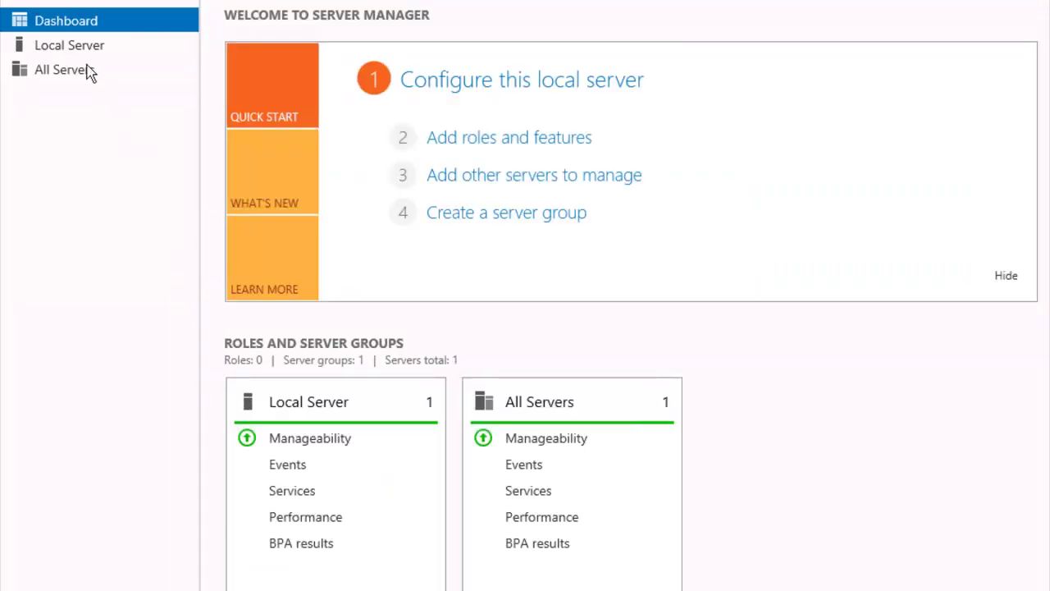
Join PLABDM02 to practicelabs.com with add-computer in an administrator PowerShell, entering the domain admin password.
{"action": "left_click", "coordinate": [67, 51]}
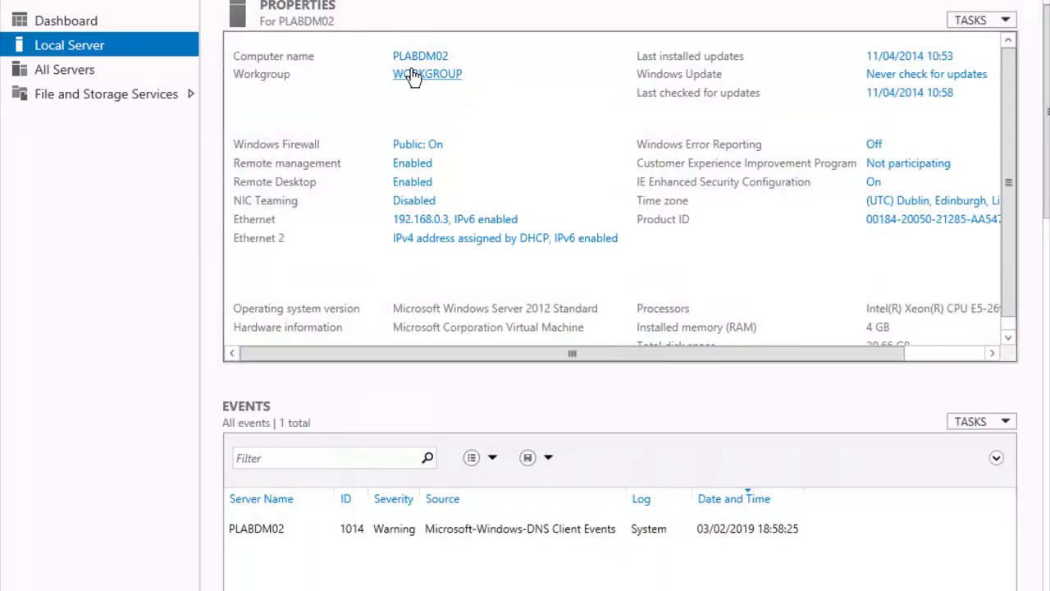
{"action": "left_click", "coordinate": [414, 74]}
{"action": "right_click", "coordinate": [82, 590]}
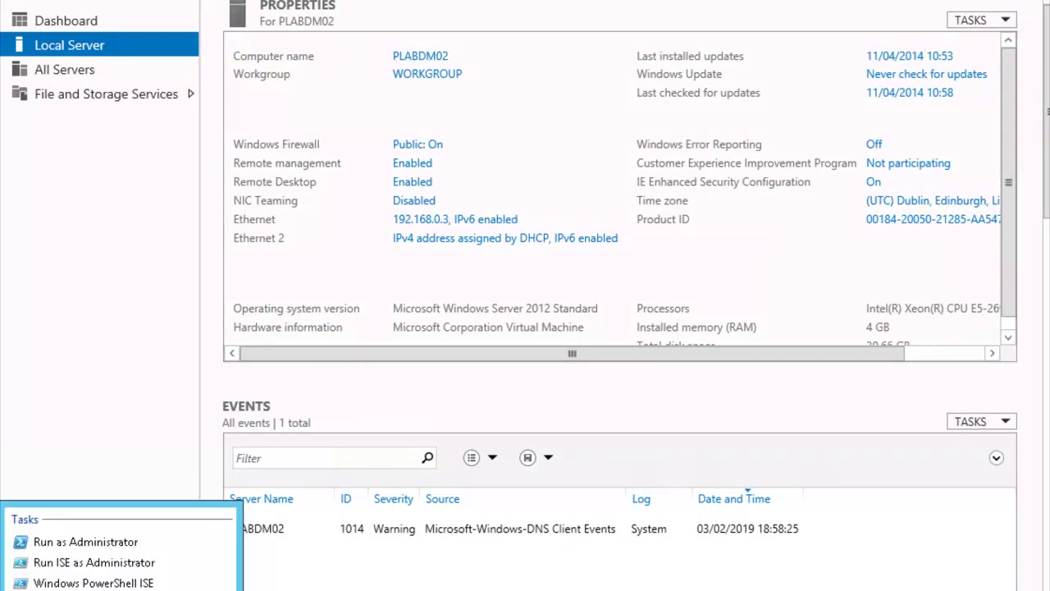
{"action": "left_click", "coordinate": [96, 544]}
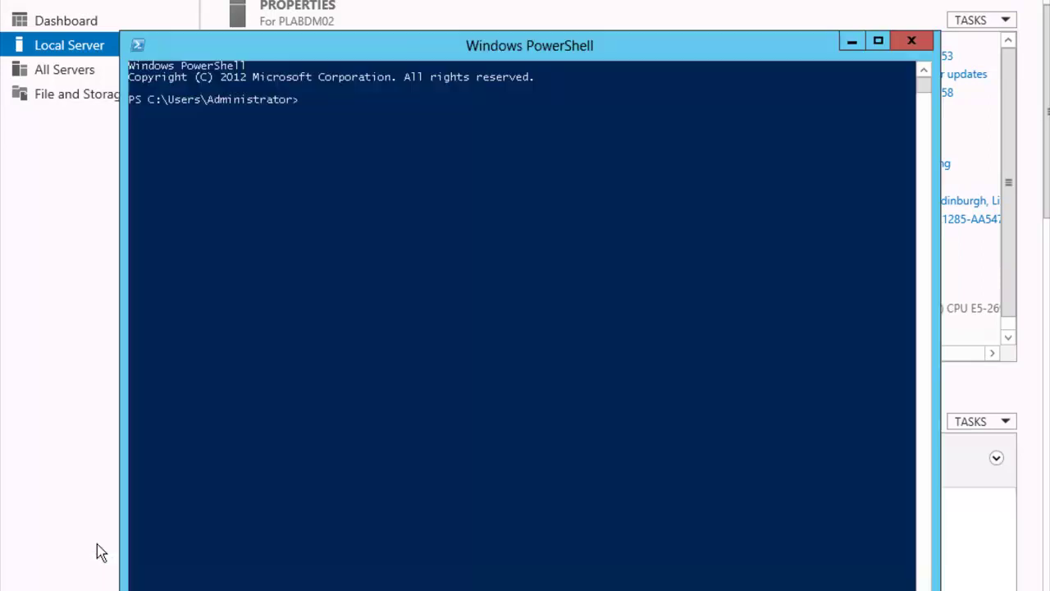
{"action": "type", "text": "add-computer -DomainCredential practicelabs\\administrator -DomainName practicelabs.com"}
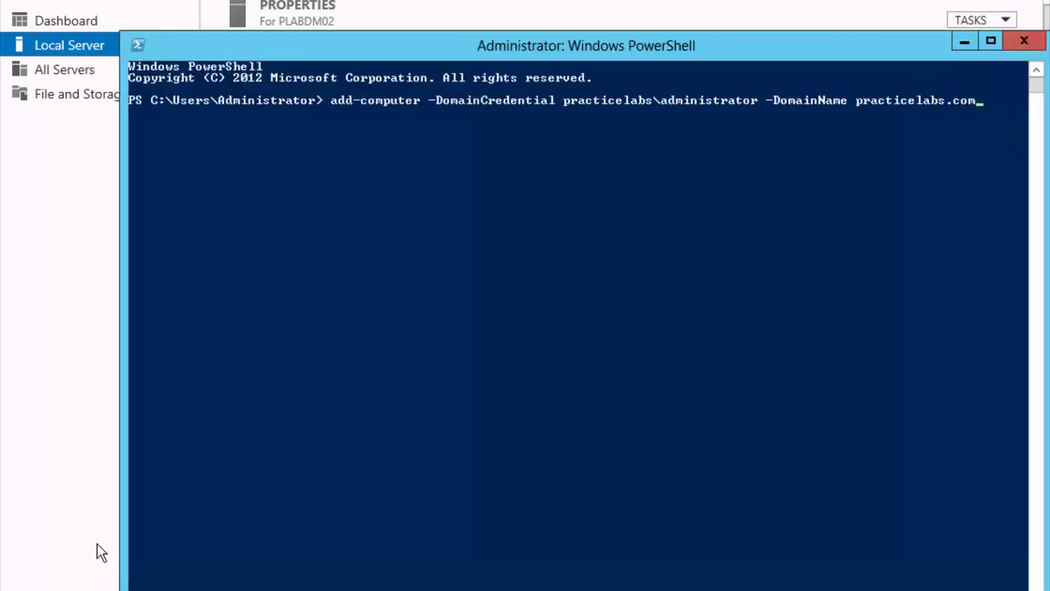
{"action": "key", "text": "Return"}
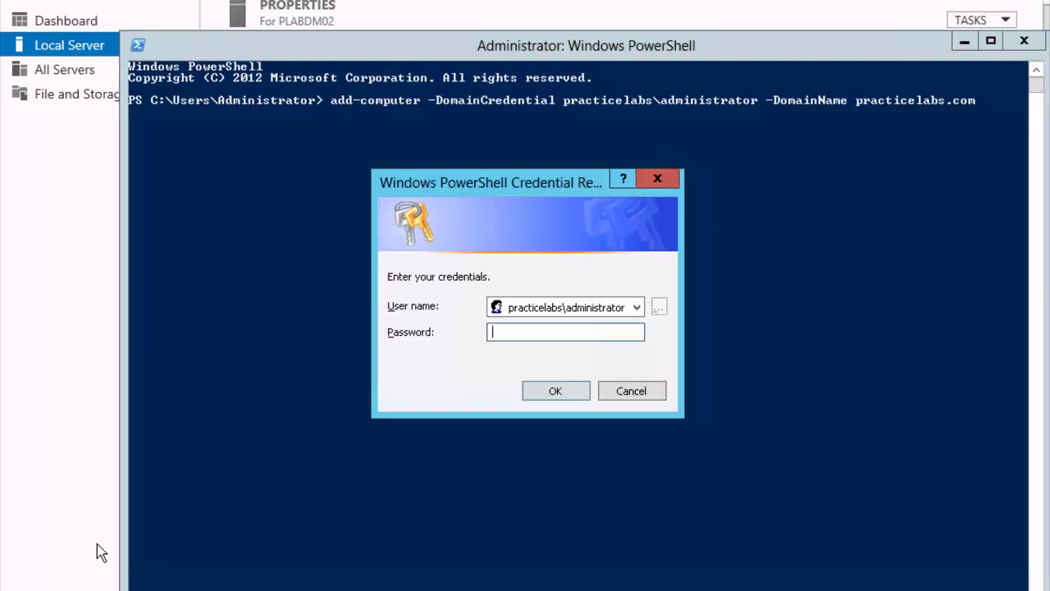
{"action": "type", "text": "Passw0rd"}
{"action": "key", "text": "Return"}
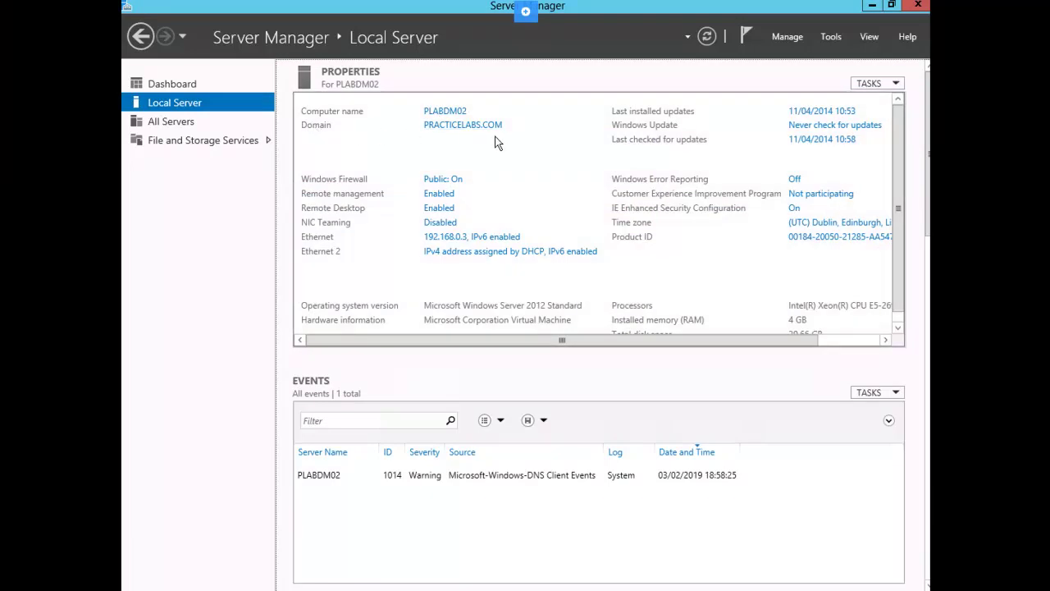
Open Local Disk (C:) in File Explorer.
{"action": "left_click", "coordinate": [273, 586]}
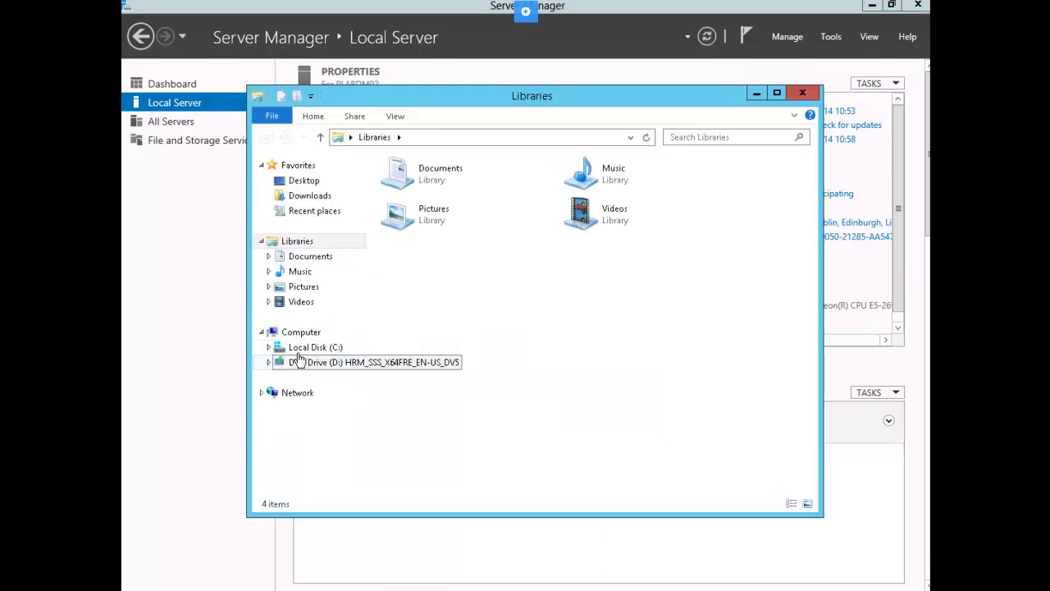
{"action": "left_click", "coordinate": [300, 361]}
{"action": "left_click", "coordinate": [310, 348]}
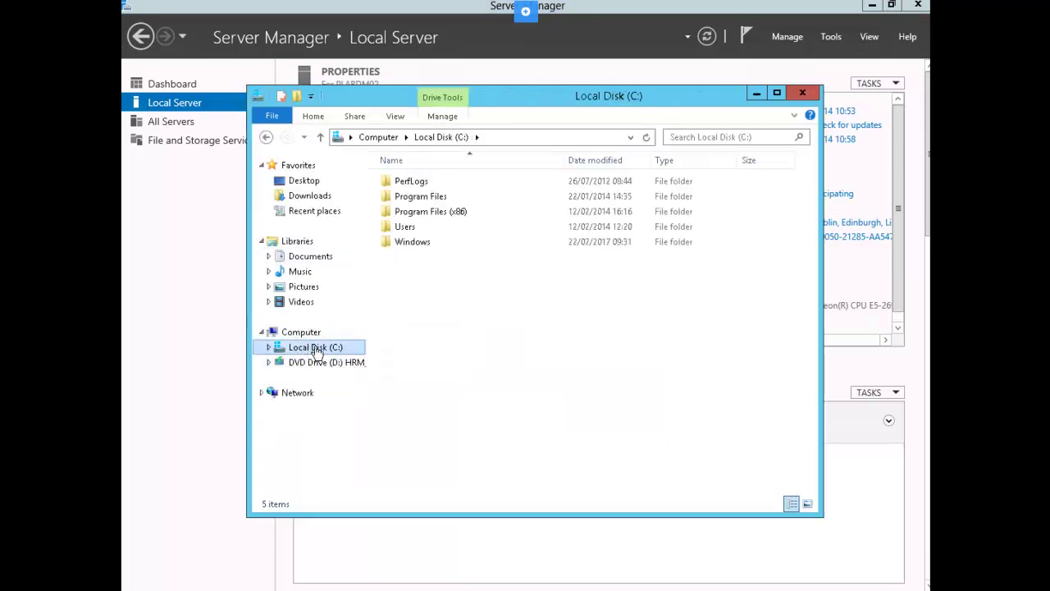
{"action": "right_click", "coordinate": [415, 309]}
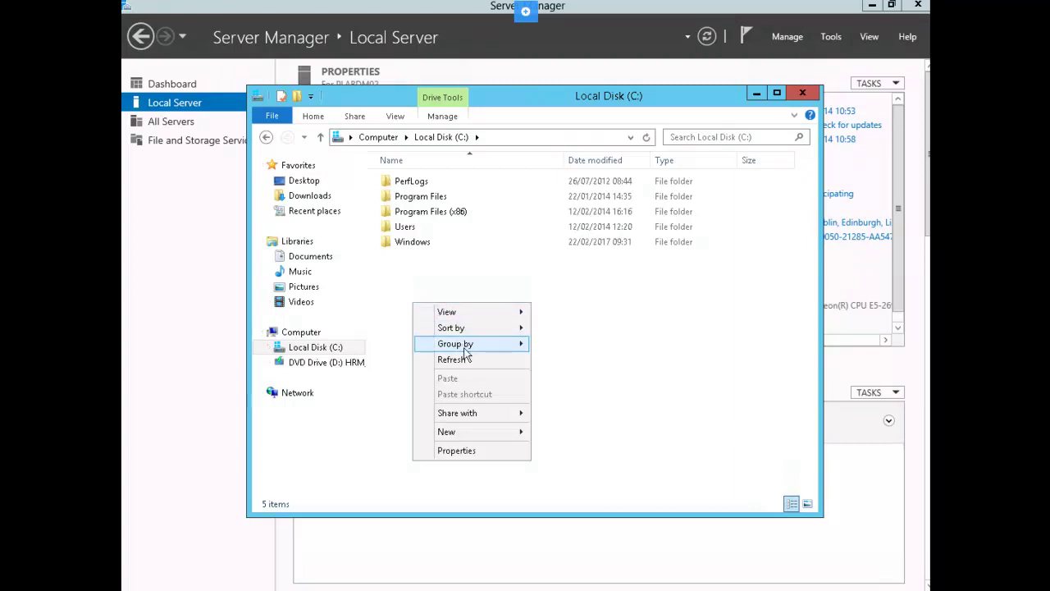
{"action": "left_click", "coordinate": [563, 432]}
Create a new folder named sw2 on C: and open its Properties.
{"action": "right_click", "coordinate": [457, 353]}
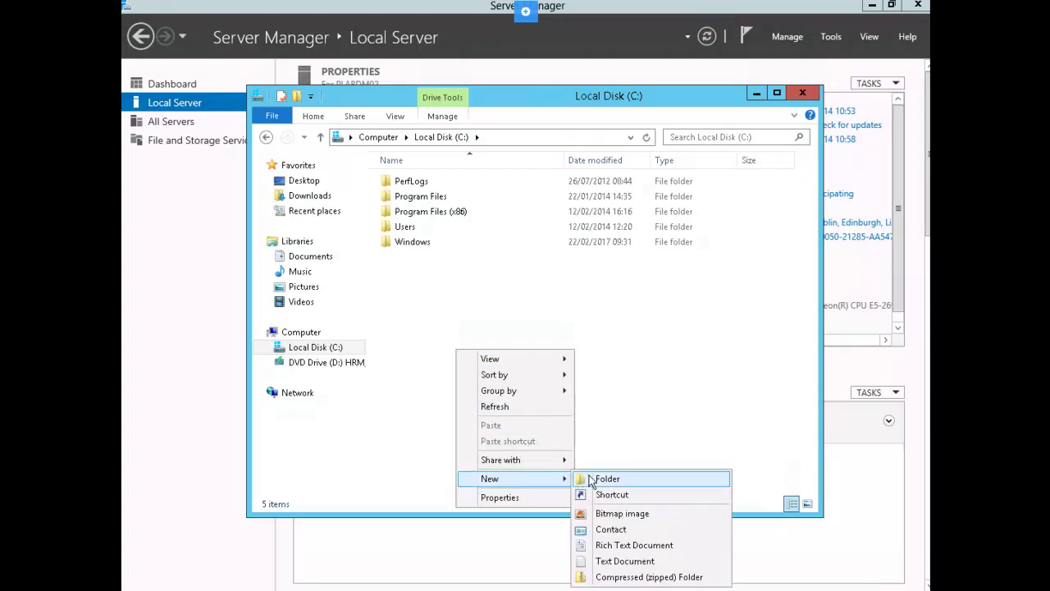
{"action": "left_click", "coordinate": [590, 476]}
{"action": "type", "text": "sw2"}
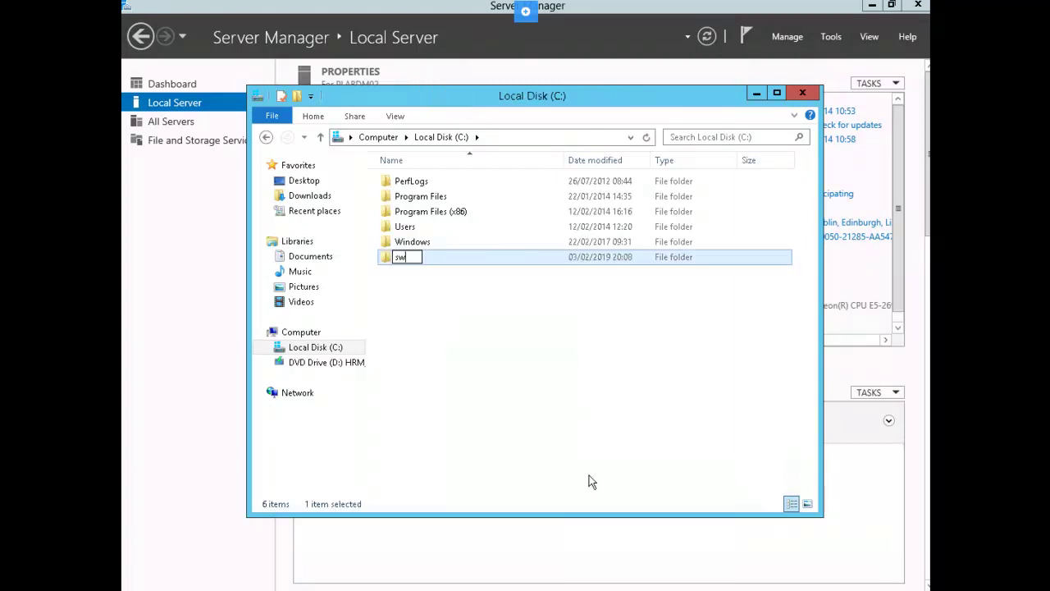
{"action": "key", "text": "Return"}
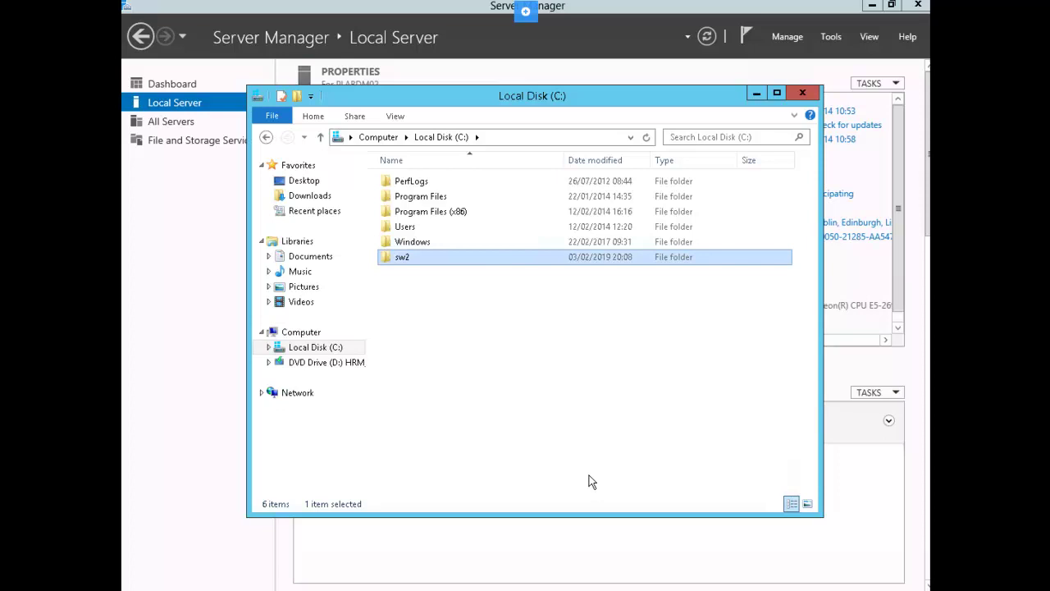
{"action": "right_click", "coordinate": [406, 257]}
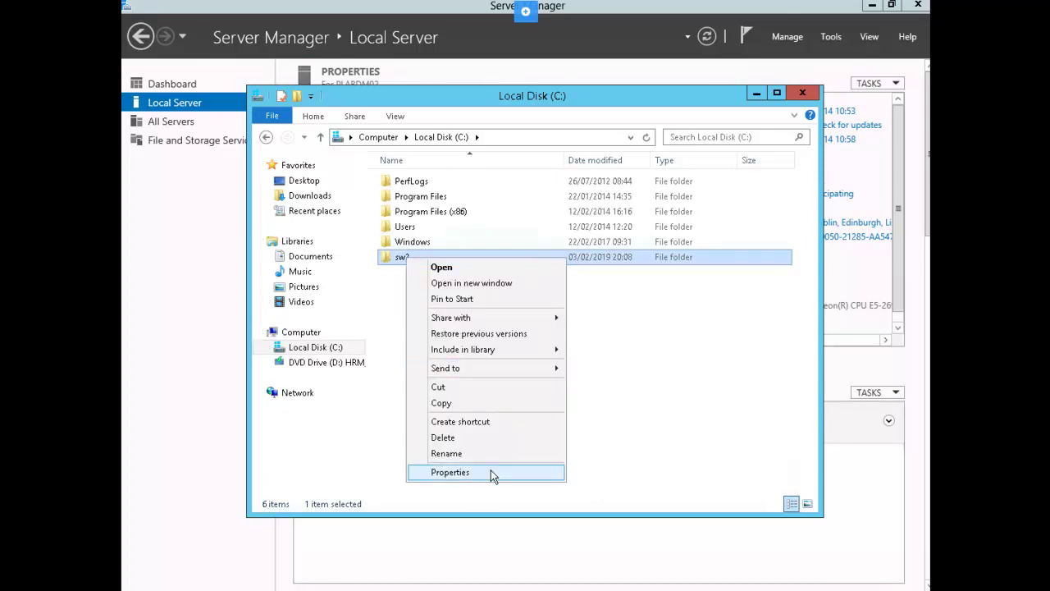
{"action": "left_click", "coordinate": [450, 472]}
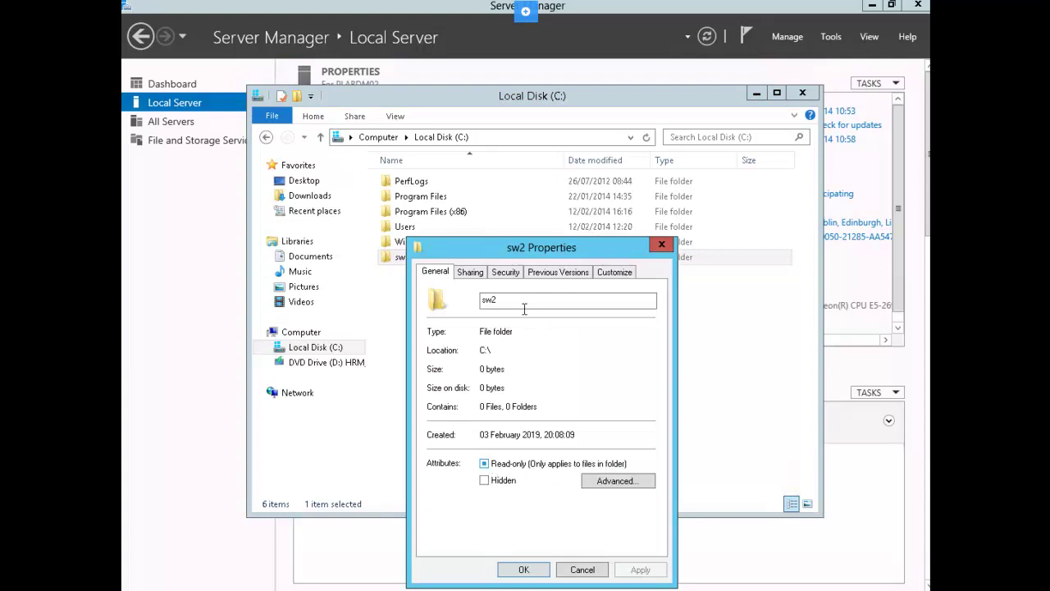
Share sw2 through Advanced Sharing, allowing Everyone Full Control in the share permissions.
{"action": "left_click", "coordinate": [471, 275]}
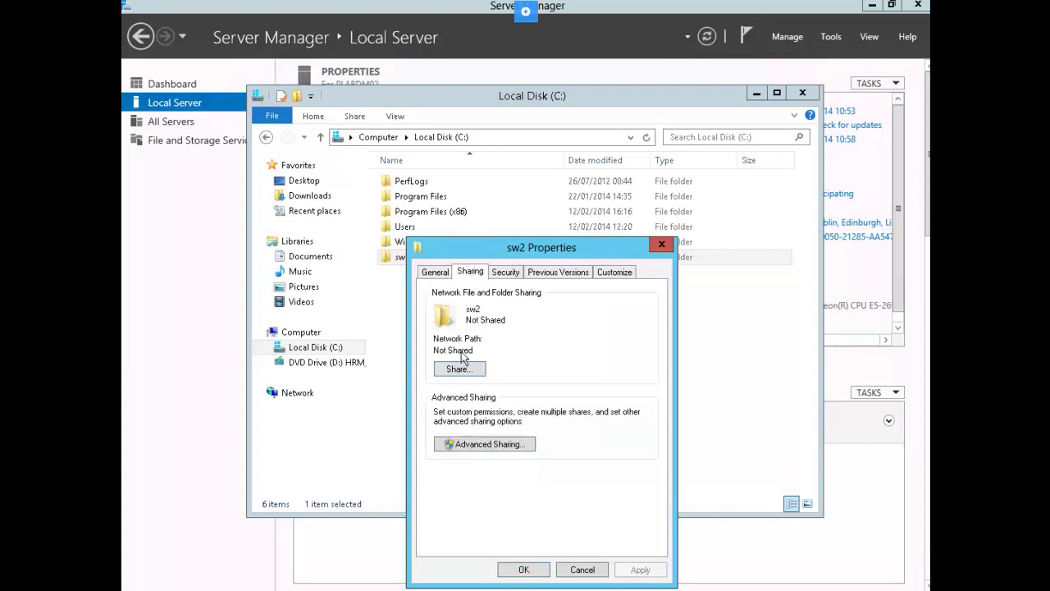
{"action": "left_click", "coordinate": [492, 444]}
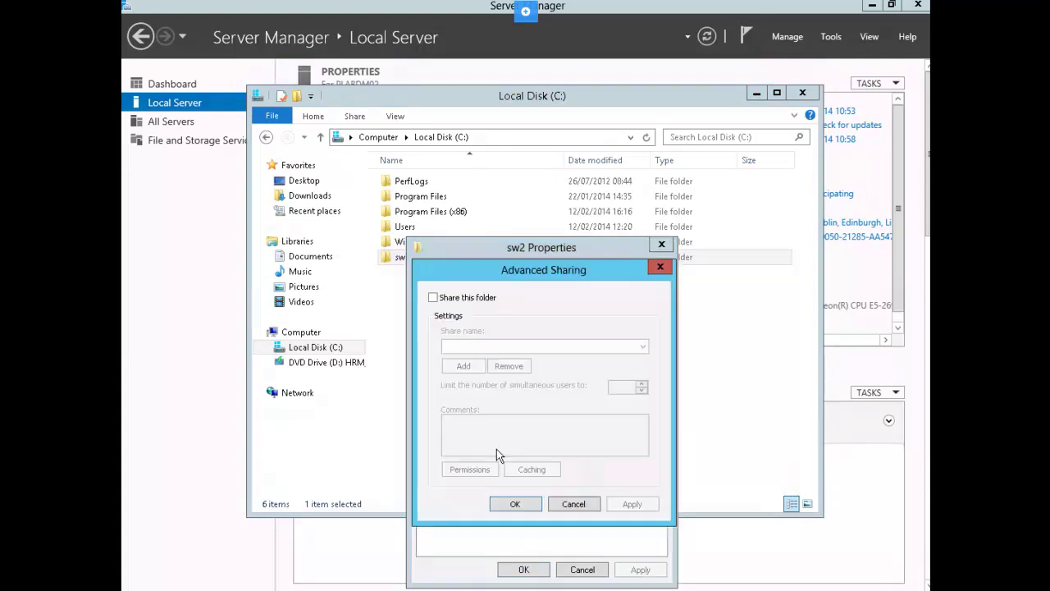
{"action": "left_click", "coordinate": [434, 298]}
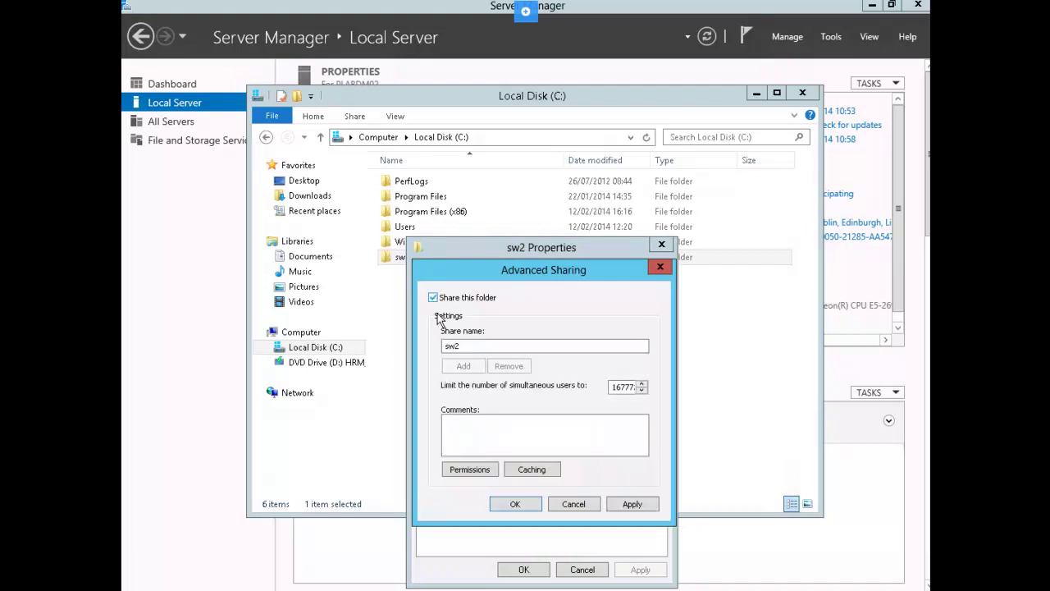
{"action": "left_click", "coordinate": [470, 470]}
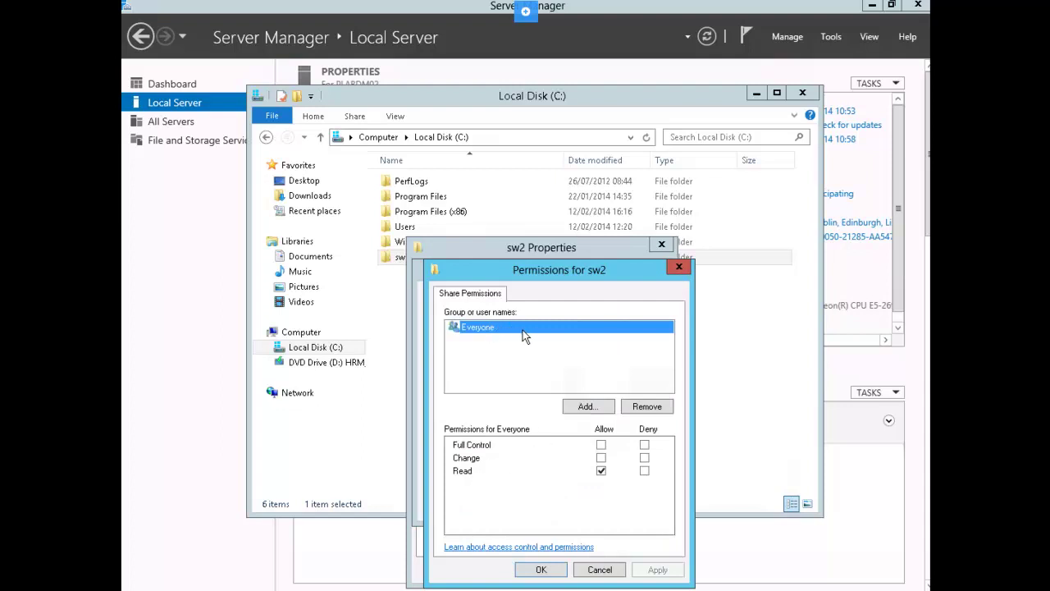
{"action": "left_click", "coordinate": [601, 445]}
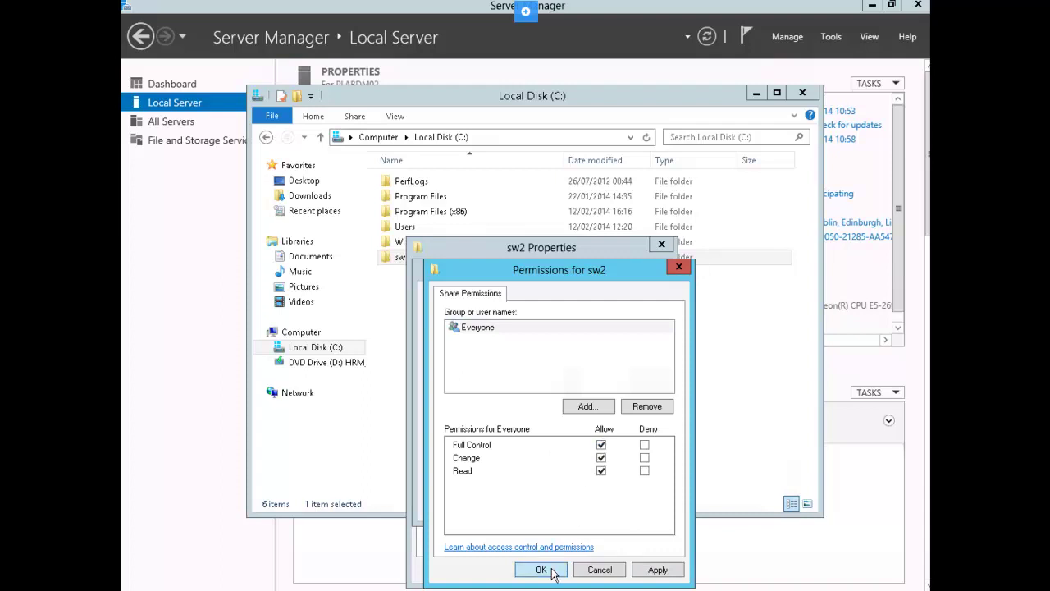
{"action": "left_click", "coordinate": [553, 573]}
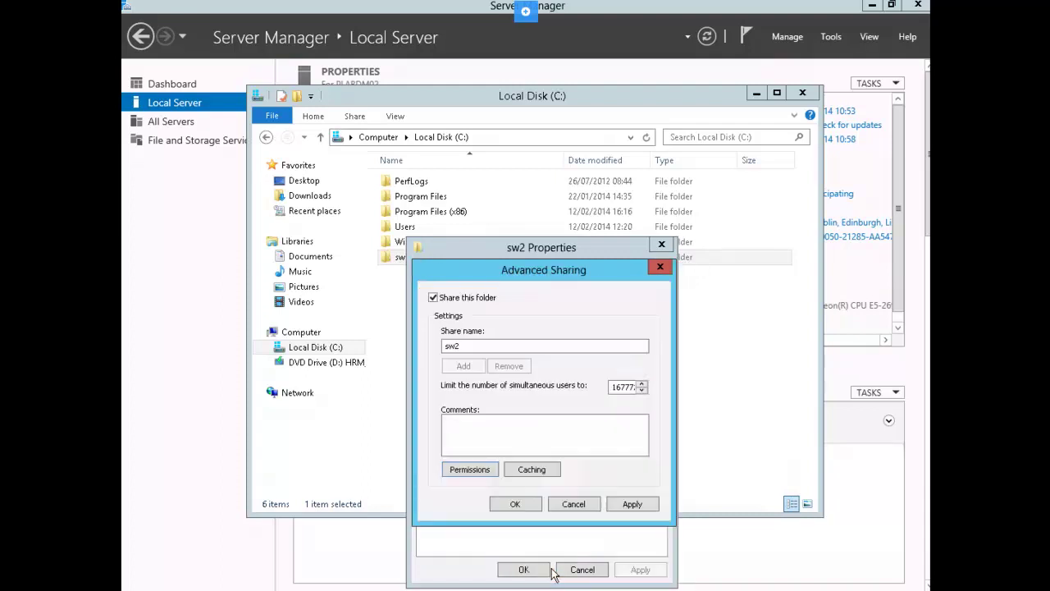
{"action": "left_click", "coordinate": [517, 502]}
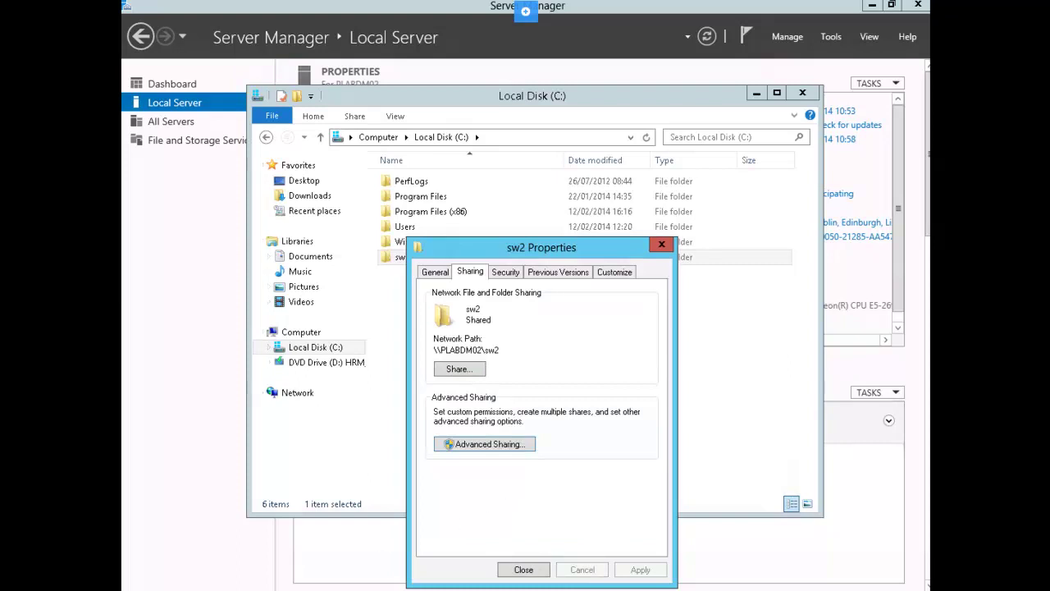
{"action": "left_click", "coordinate": [199, 590]}
Restart PLABDM02 with shutdown /r /t 0, then relaunch PowerShell as administrator.
{"action": "left_click", "coordinate": [386, 173]}
{"action": "type", "text": "shut"}
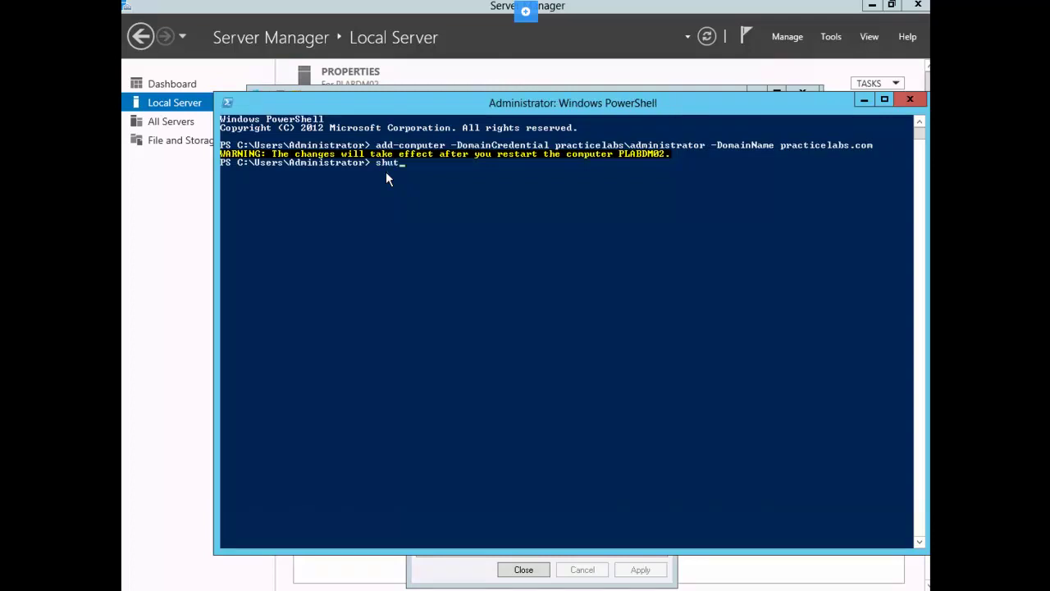
{"action": "type", "text": "down /r /t 0"}
{"action": "key", "text": "Return"}
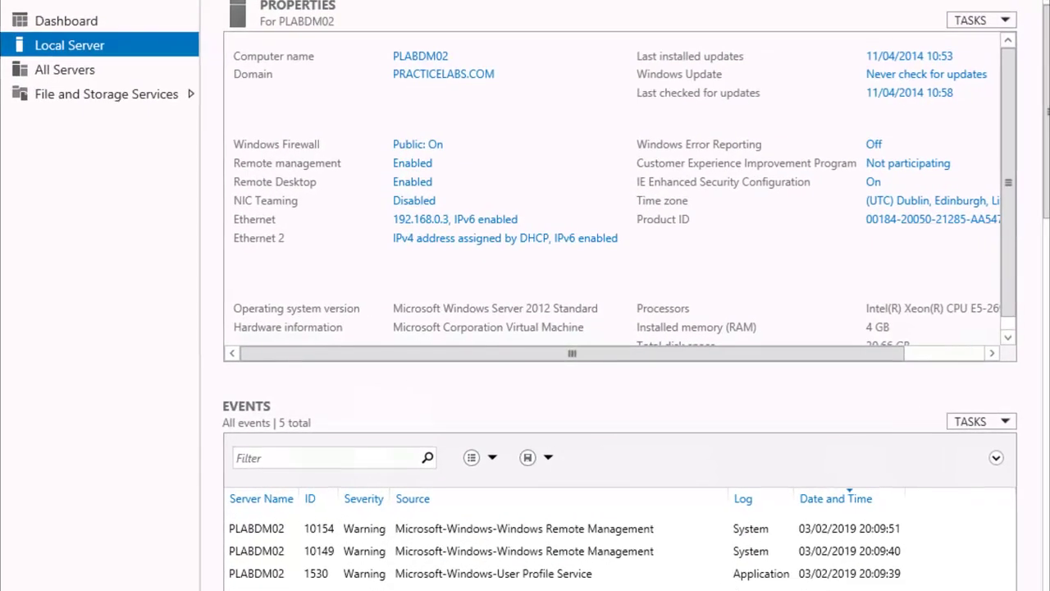
{"action": "right_click", "coordinate": [123, 590]}
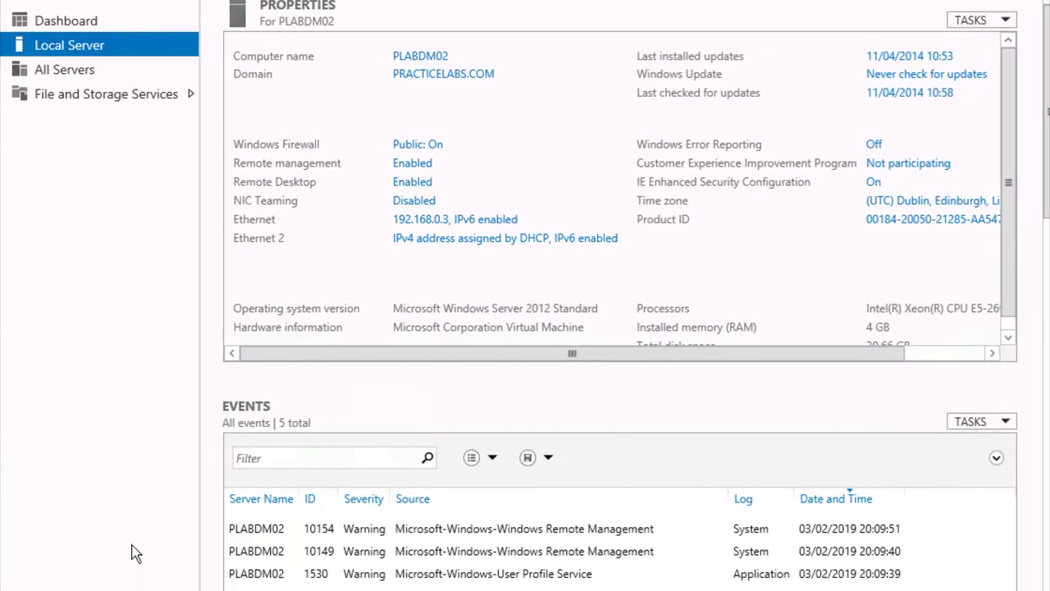
{"action": "left_click", "coordinate": [132, 543]}
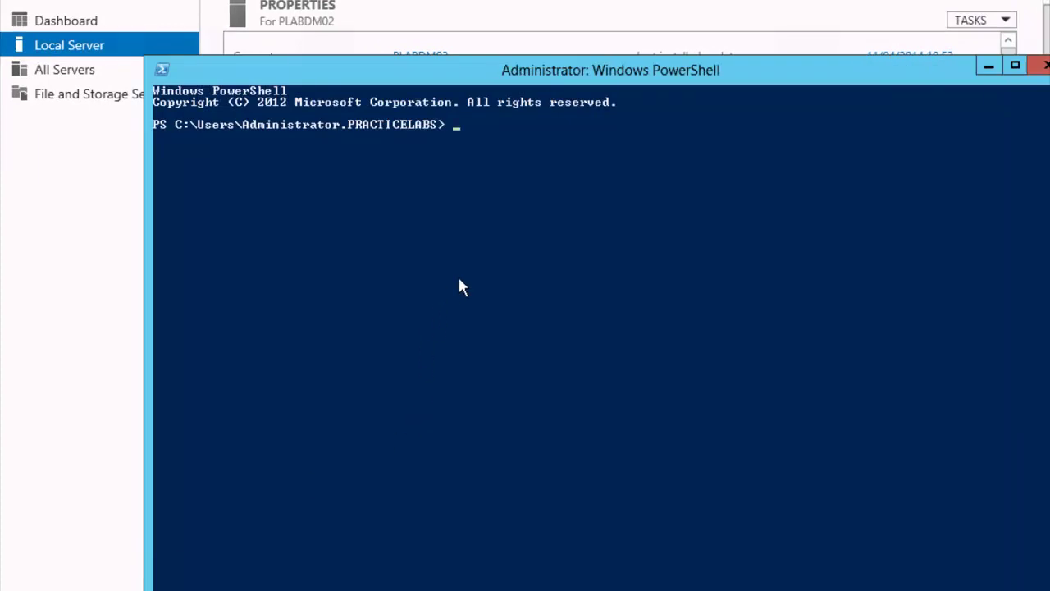
Run Add-WindowsFeature fs-dfs-namespace,fs-dfs-replication -IncludeManagementTools to install the DFS features.
{"action": "type", "text": "add-win"}
{"action": "key", "text": "Tab"}
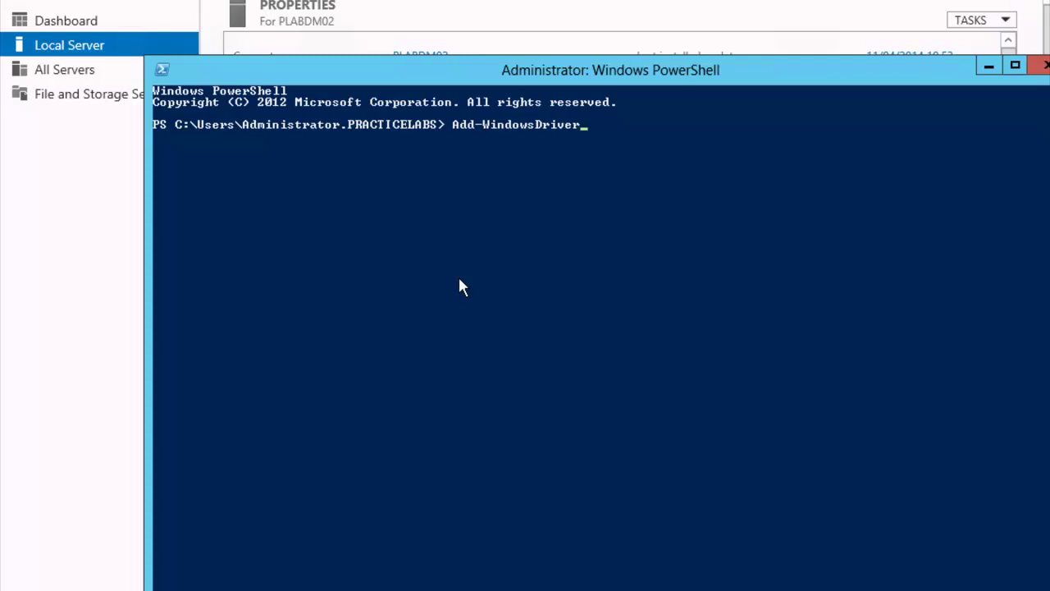
{"action": "key", "text": "Tab"}
{"action": "type", "text": "fs-dfs-namespace,fs-dfs-replication --"}
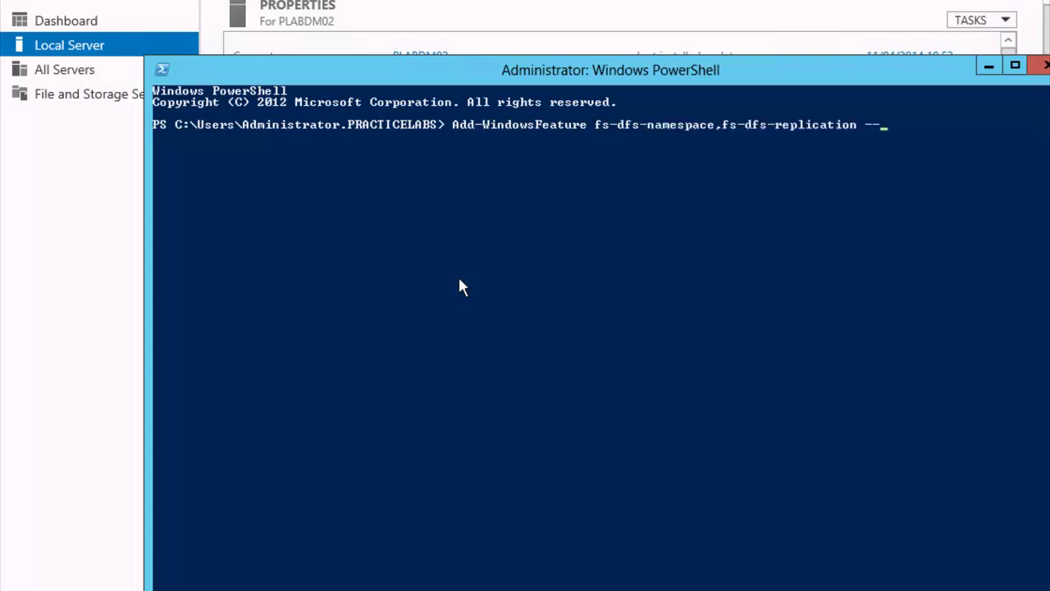
{"action": "key", "text": "BackSpace"}
{"action": "type", "text": "in"}
{"action": "key", "text": "Tab"}
{"action": "key", "text": "Tab"}
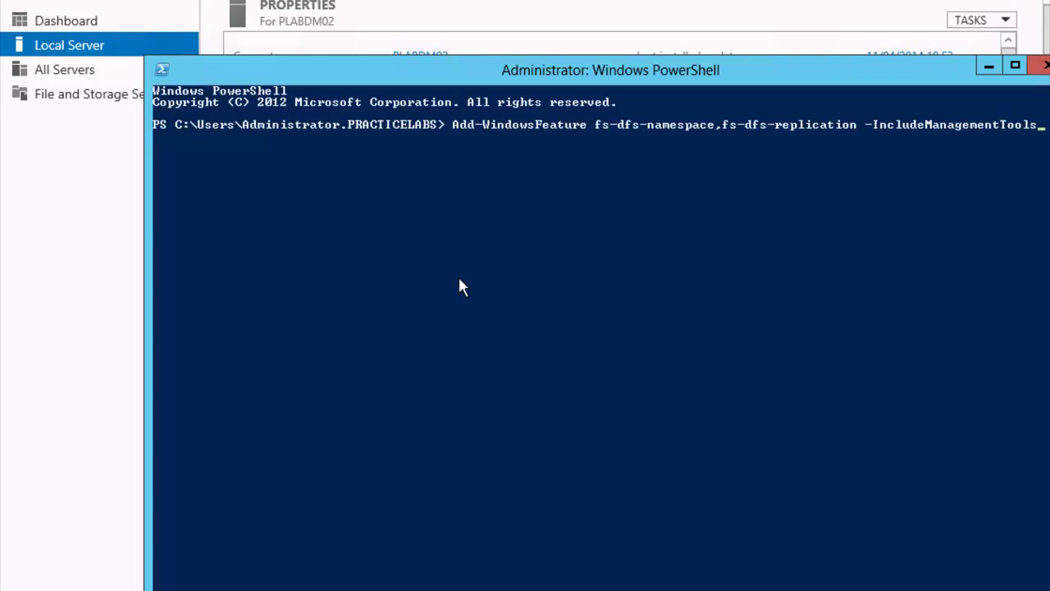
{"action": "key", "text": "Return"}
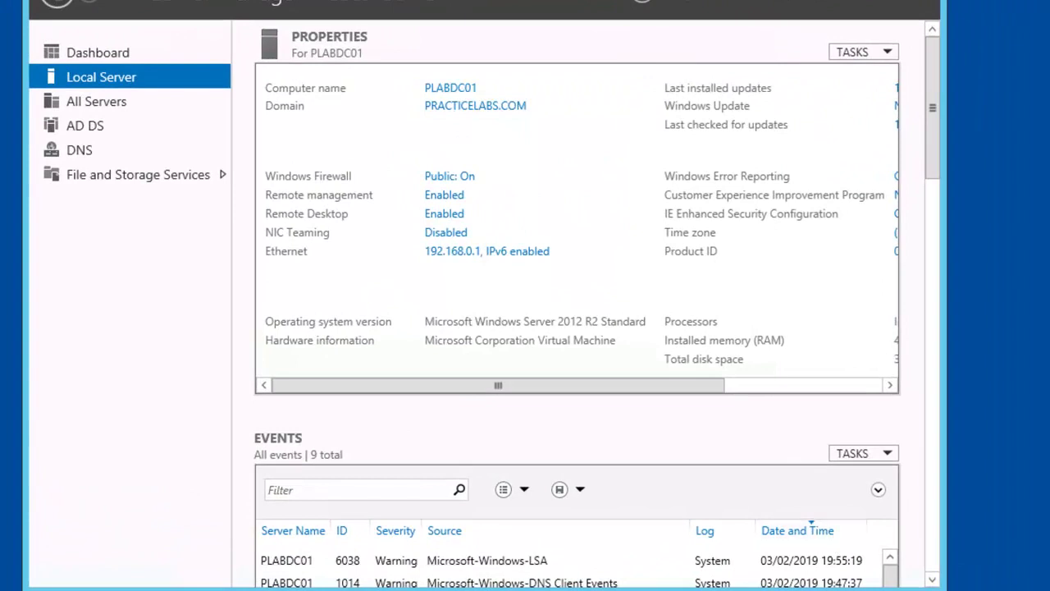
Allow DFS Management and DFS Replication through Windows Firewall on domain, private and public networks.
{"action": "right_click", "coordinate": [868, 589]}
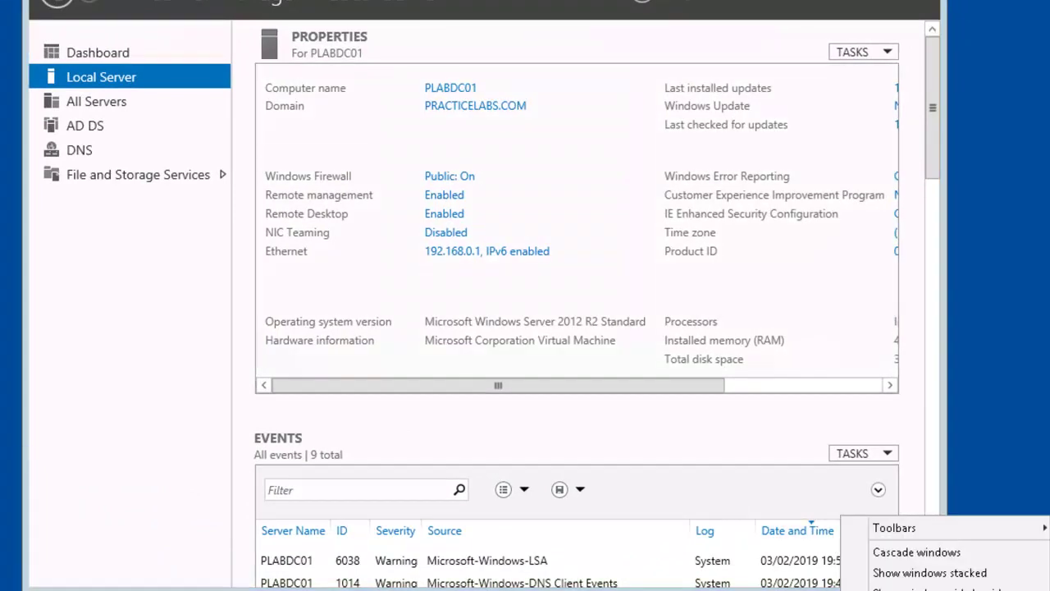
{"action": "key", "text": "Escape"}
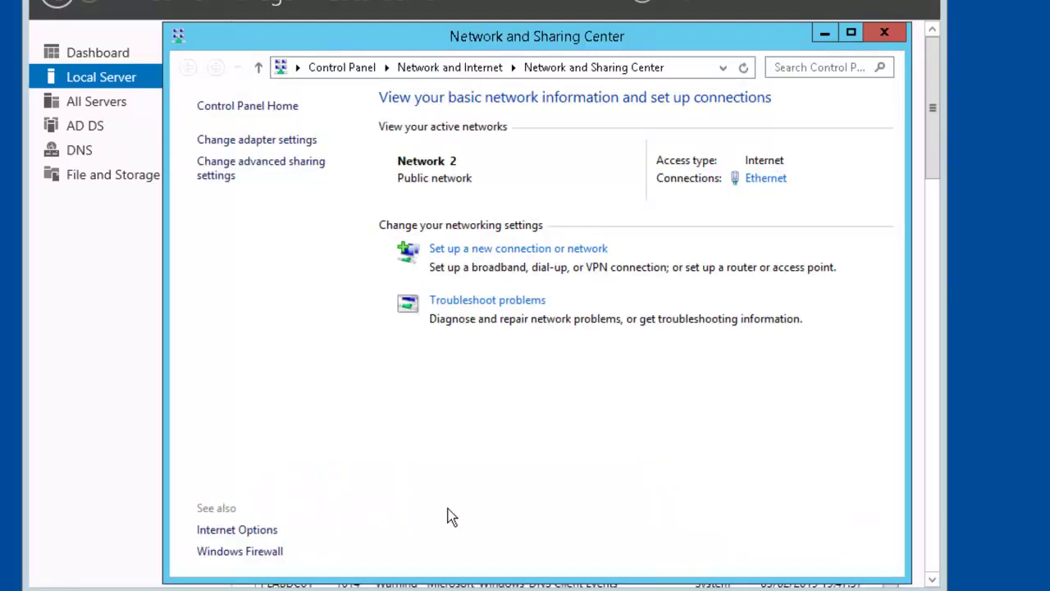
{"action": "left_click", "coordinate": [249, 552]}
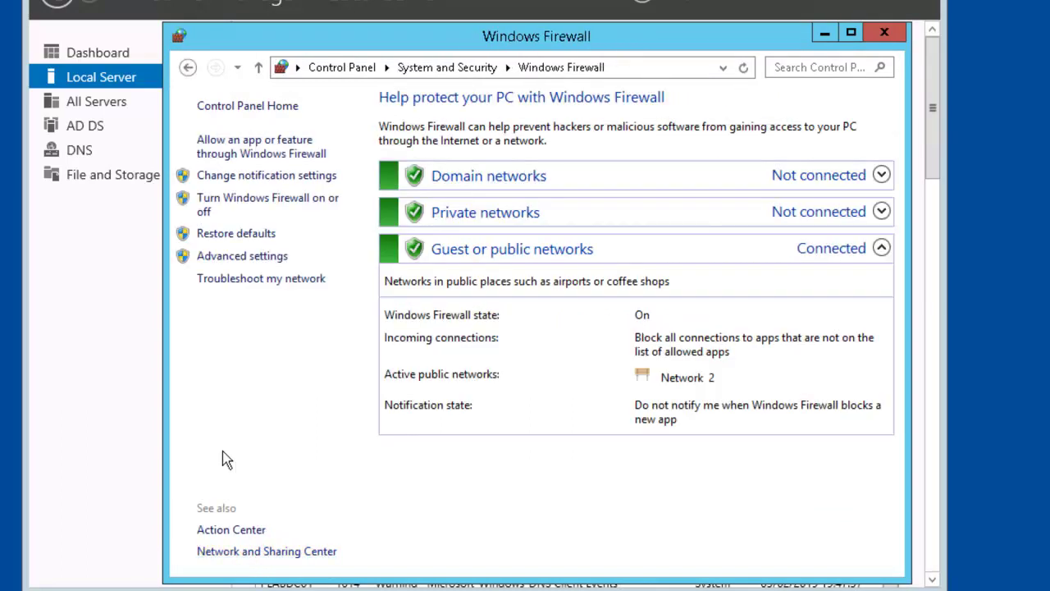
{"action": "left_click", "coordinate": [303, 155]}
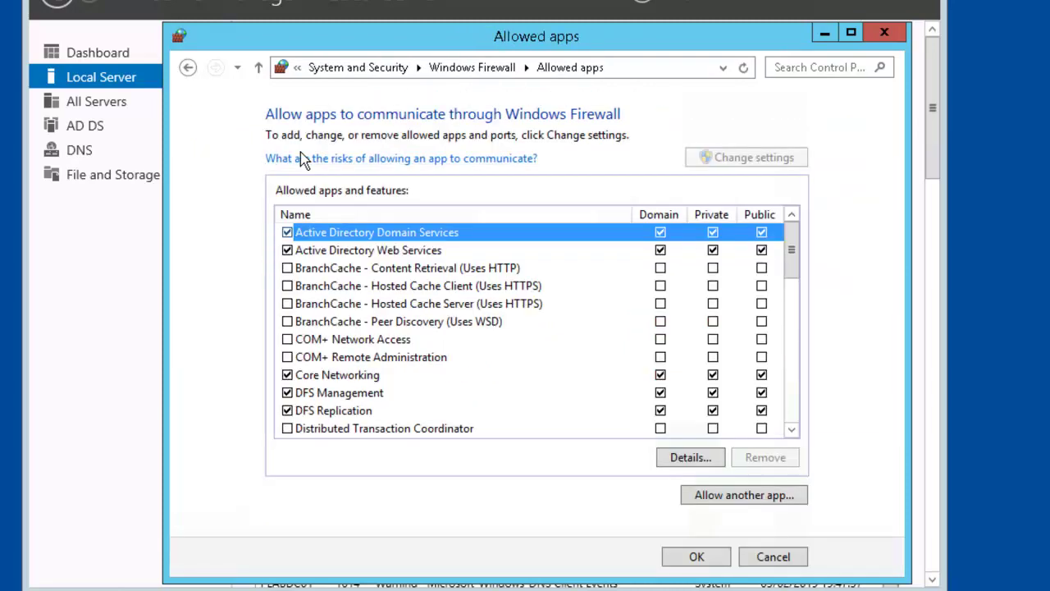
{"action": "left_click_drag", "start_coordinate": [797, 249], "coordinate": [799, 283]}
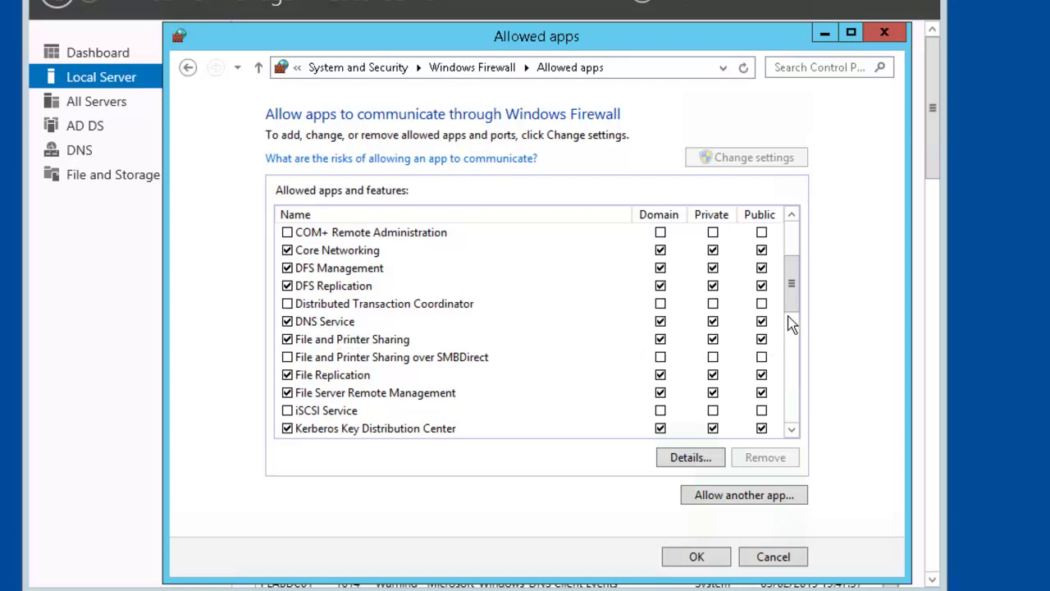
{"action": "left_click_drag", "start_coordinate": [797, 304], "coordinate": [805, 410]}
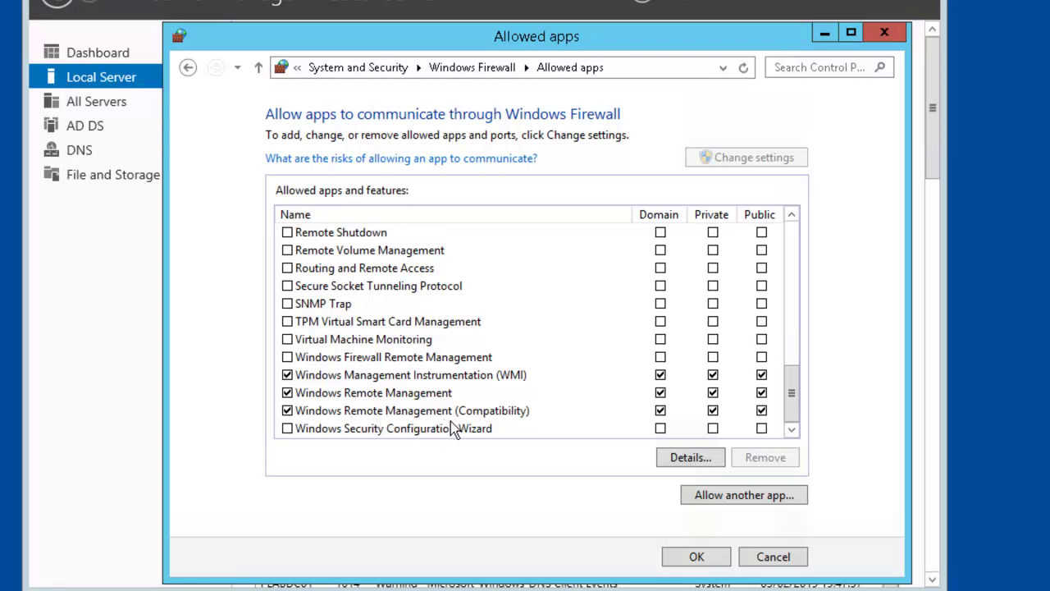
{"action": "left_click", "coordinate": [695, 558]}
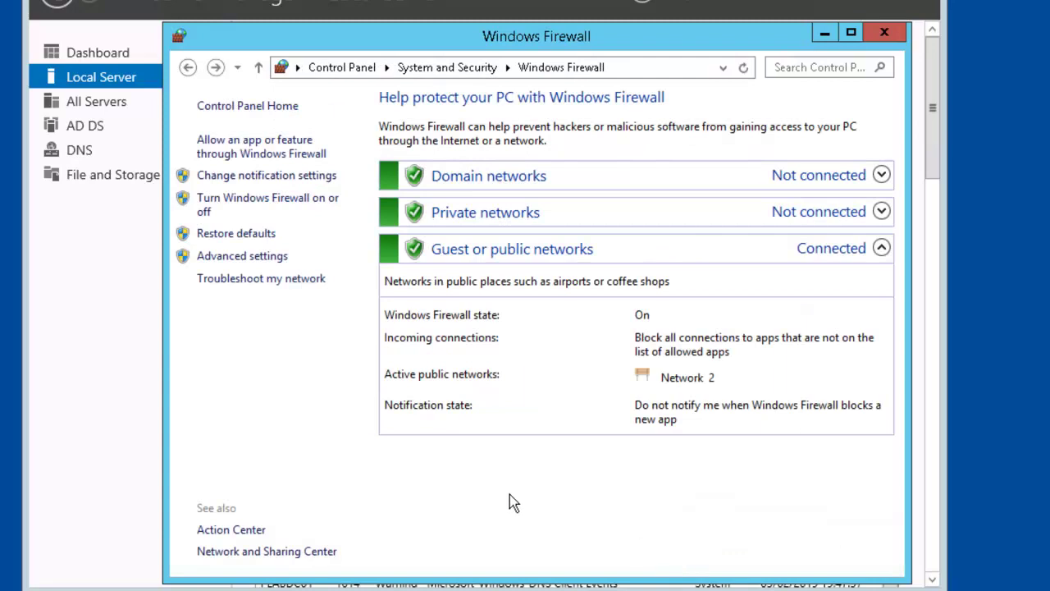
{"action": "left_click", "coordinate": [884, 36]}
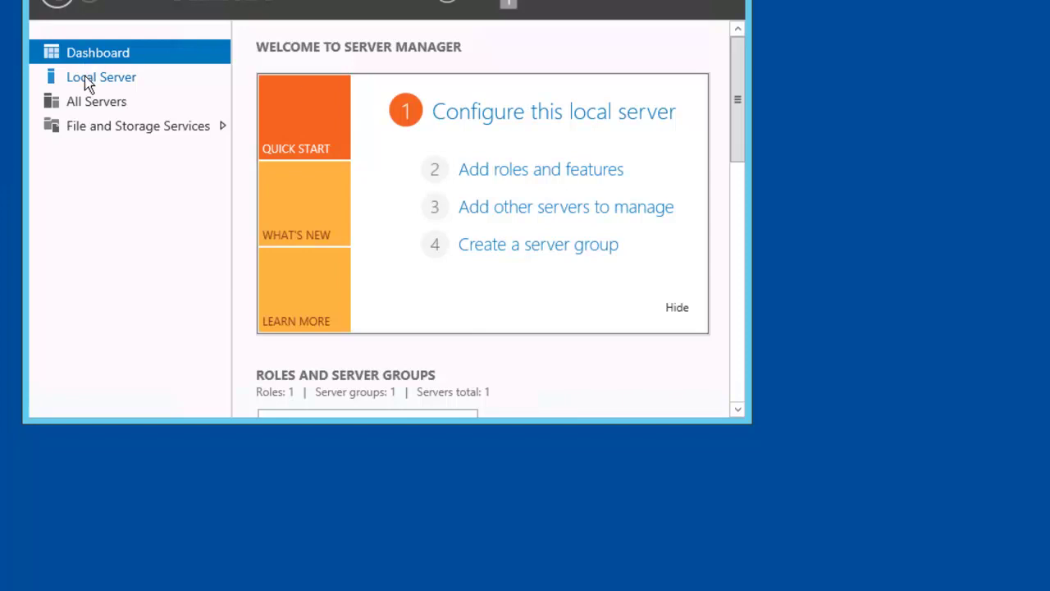
Launch DFS Management from the Server Manager Dashboard's Tools menu.
{"action": "left_click", "coordinate": [89, 86]}
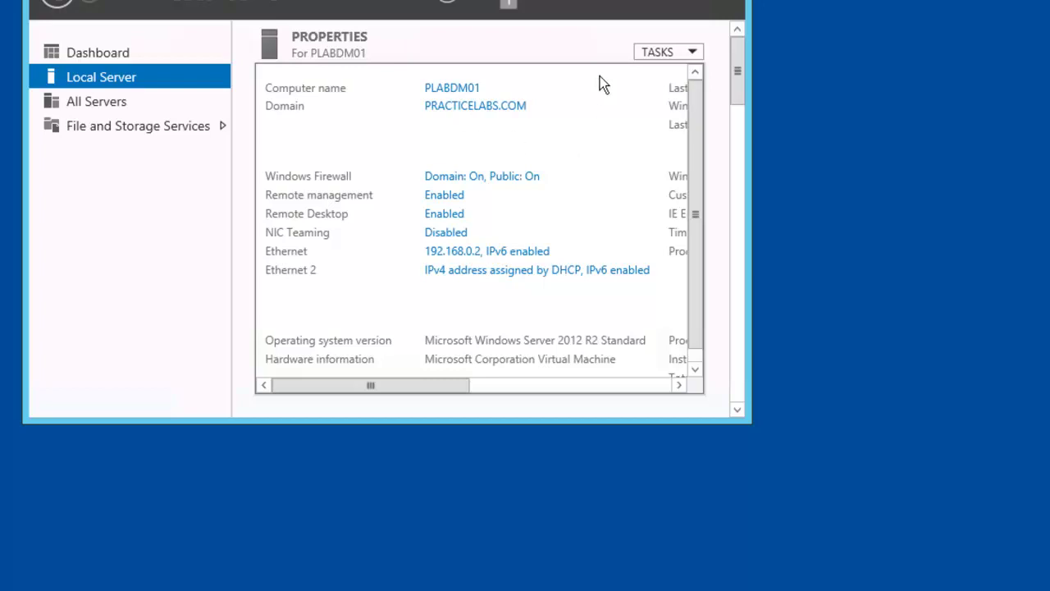
{"action": "left_click", "coordinate": [95, 51]}
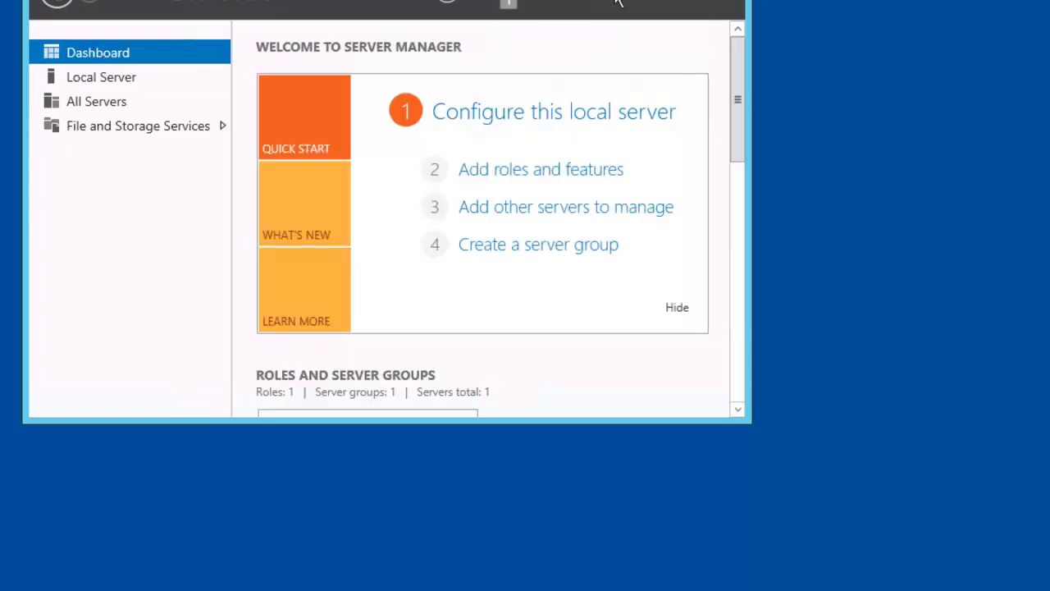
{"action": "left_click", "coordinate": [618, 2]}
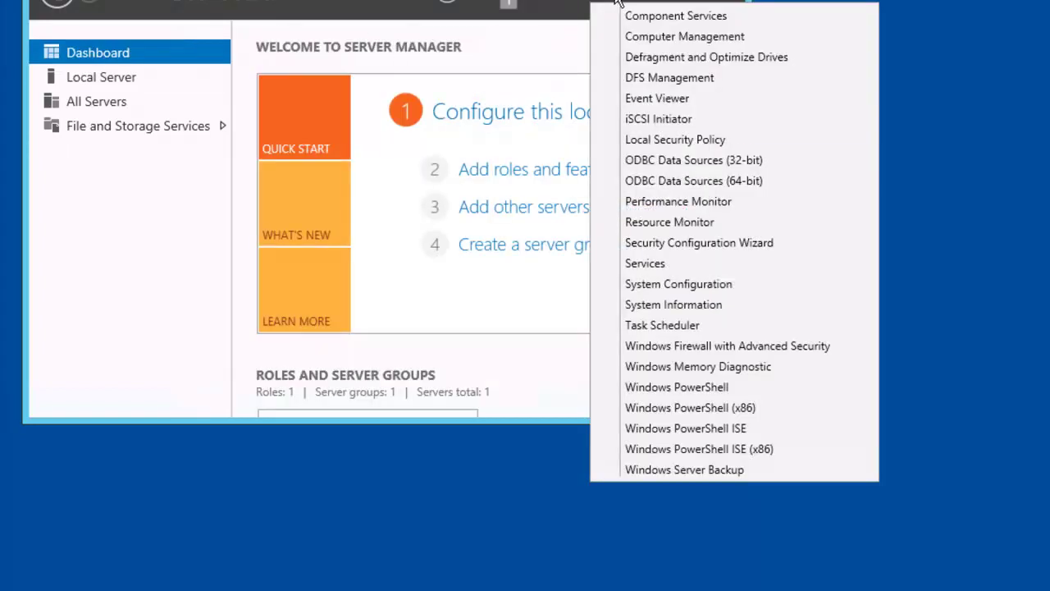
{"action": "left_click", "coordinate": [727, 80]}
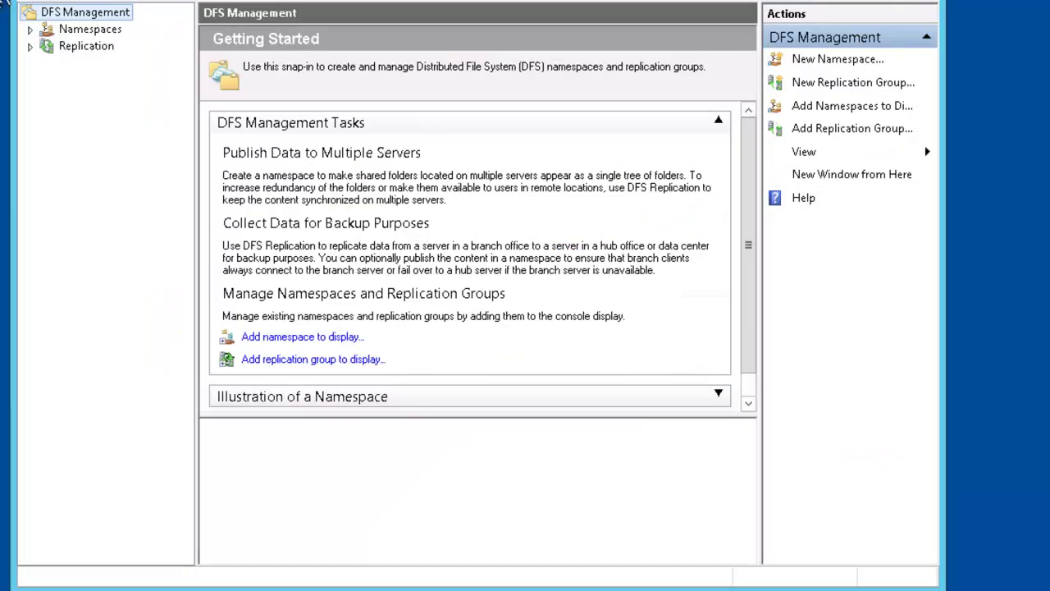
Create the domain-based namespace Workdata hosted on server plabdm01.
{"action": "left_click", "coordinate": [72, 32]}
{"action": "right_click", "coordinate": [73, 31]}
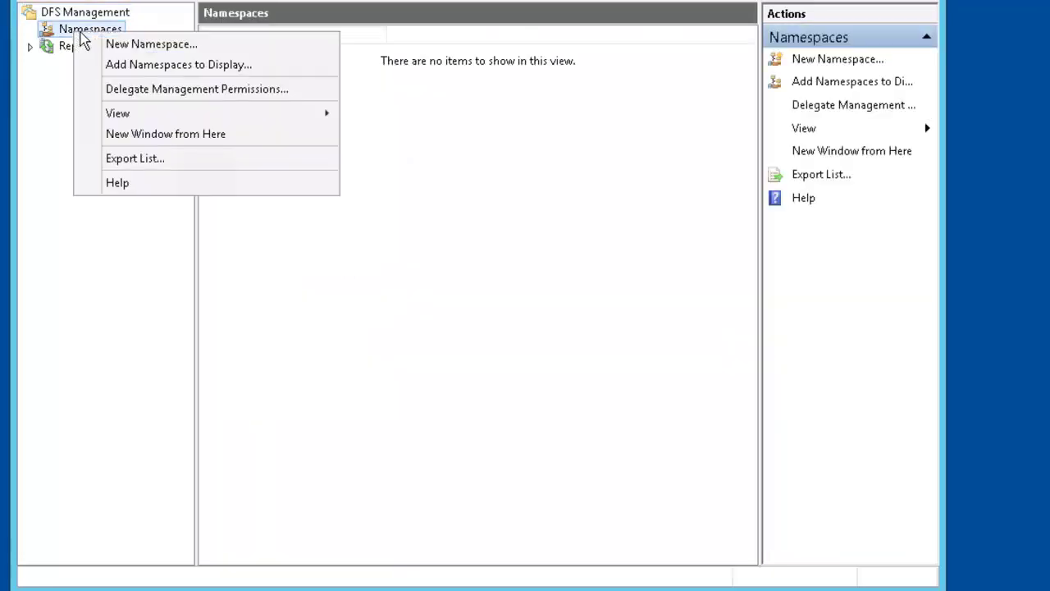
{"action": "left_click", "coordinate": [205, 45]}
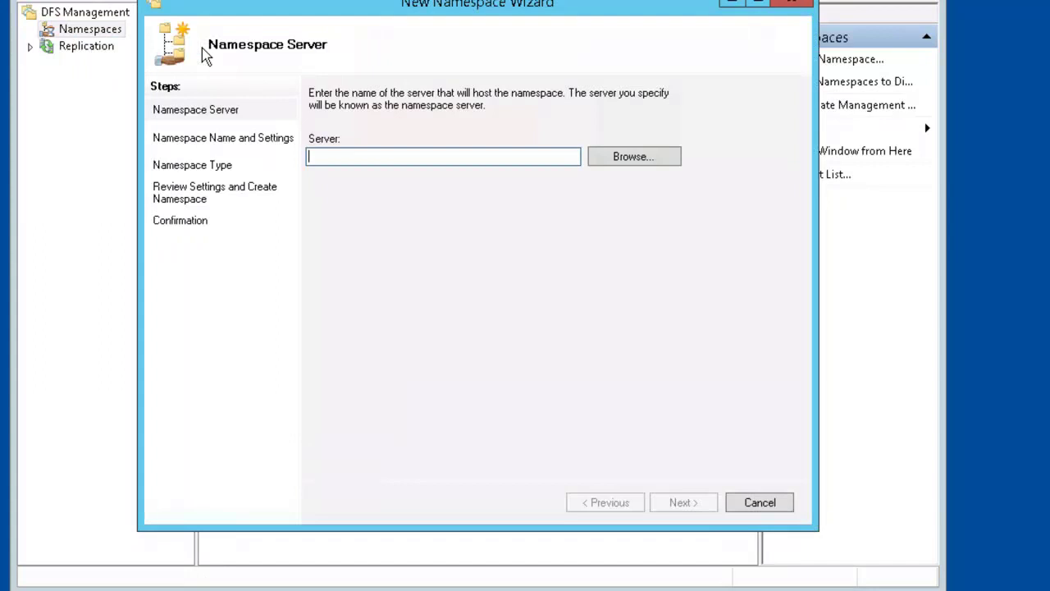
{"action": "type", "text": "plabdm01"}
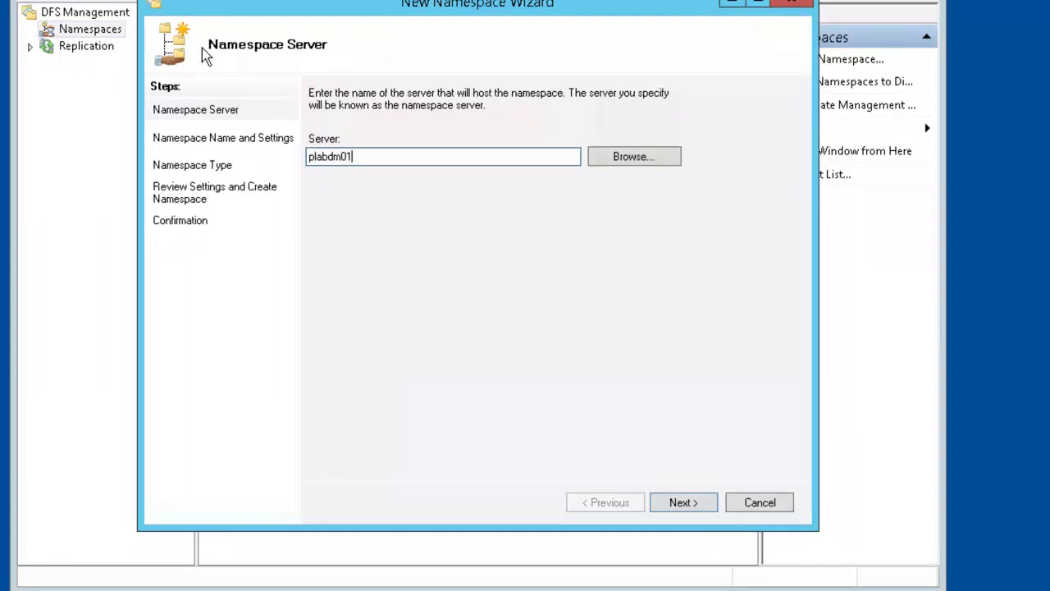
{"action": "left_click", "coordinate": [691, 504]}
{"action": "type", "text": "Workdata"}
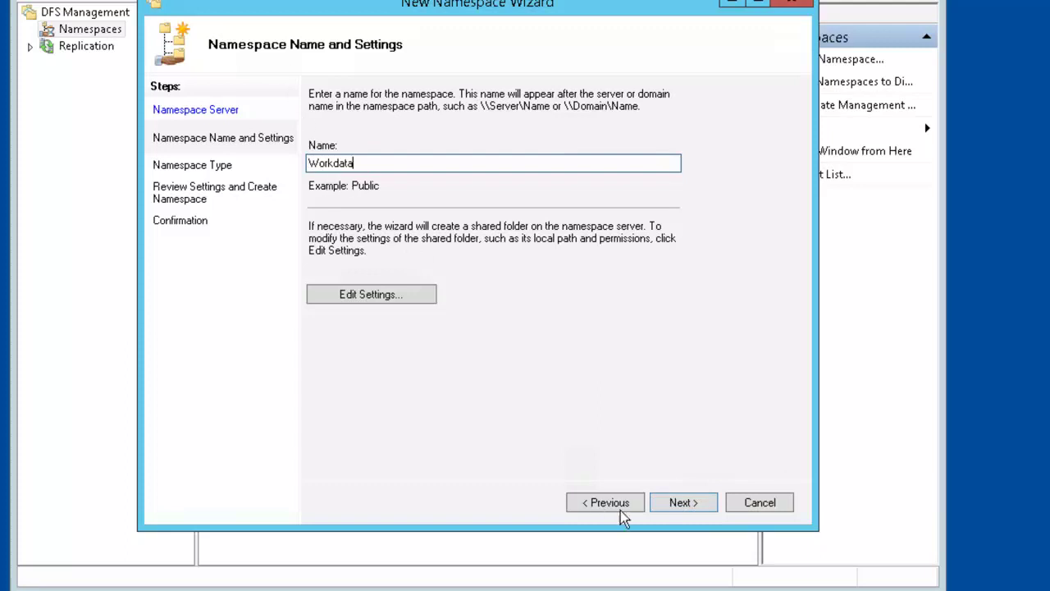
{"action": "left_click", "coordinate": [681, 506]}
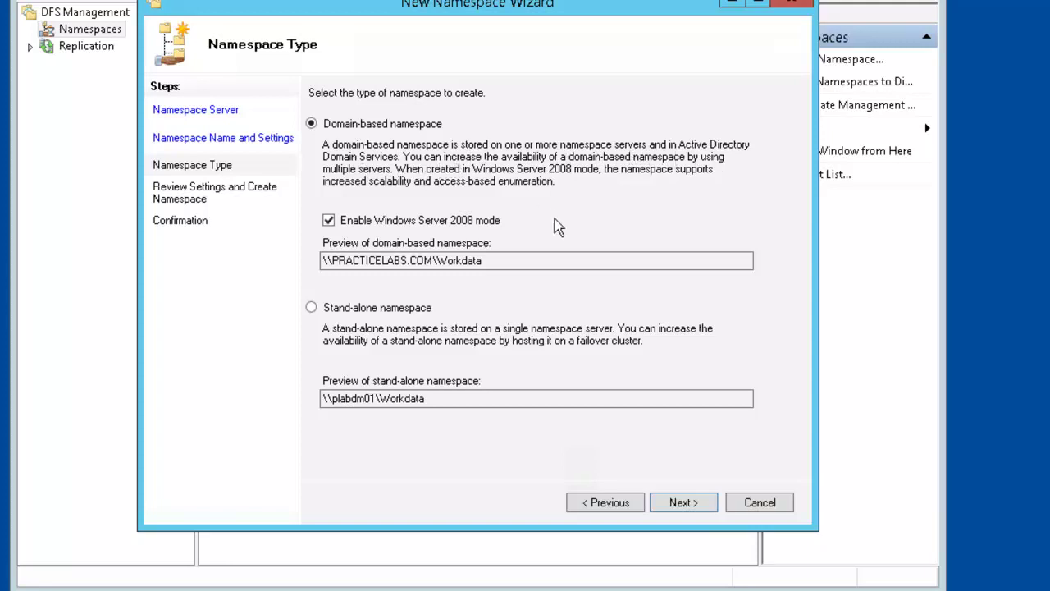
{"action": "left_click", "coordinate": [672, 499]}
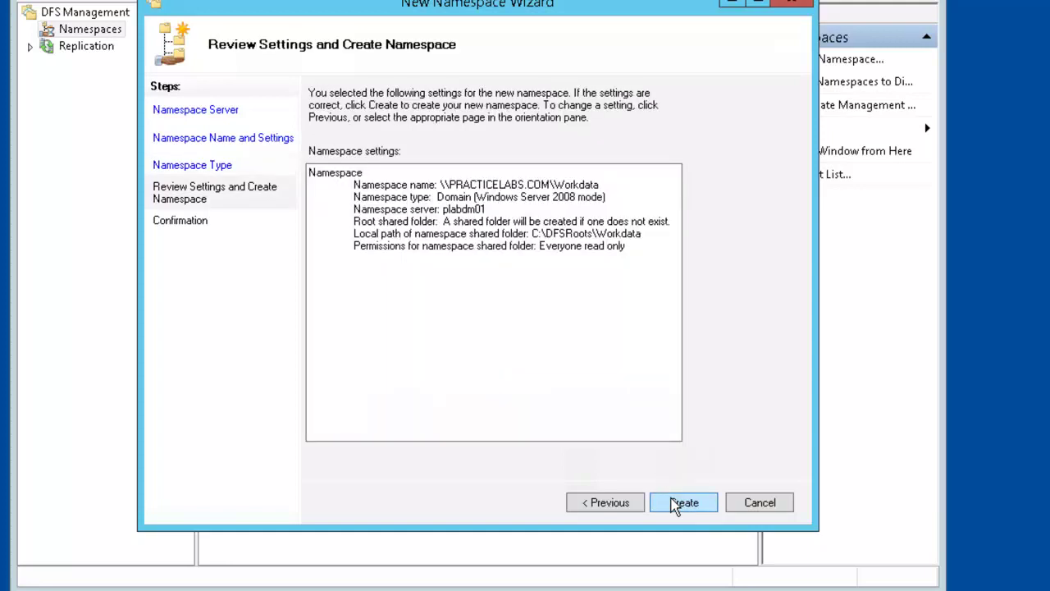
{"action": "left_click", "coordinate": [684, 503]}
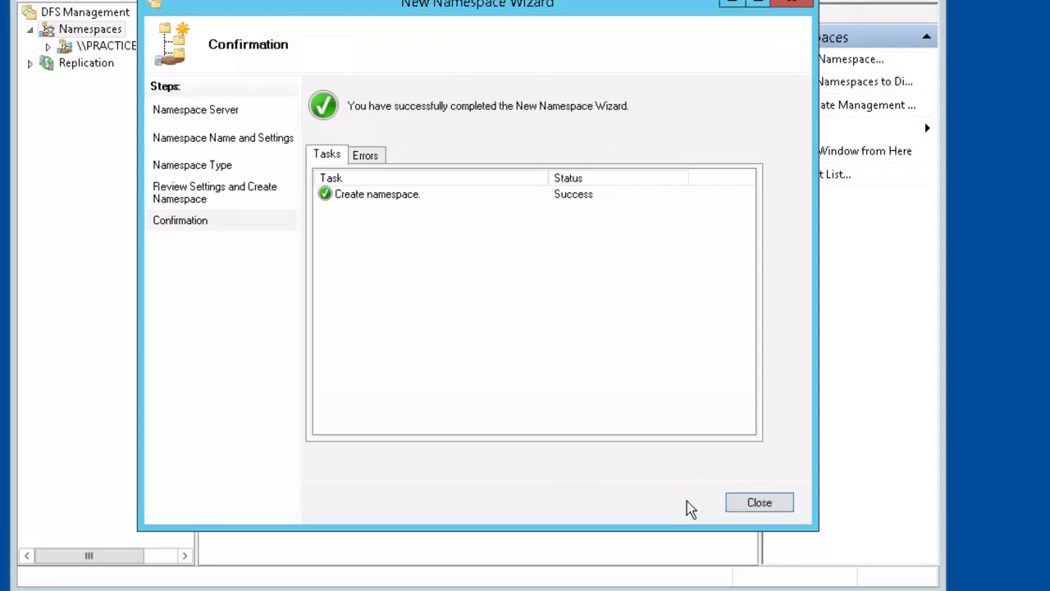
{"action": "left_click", "coordinate": [745, 502]}
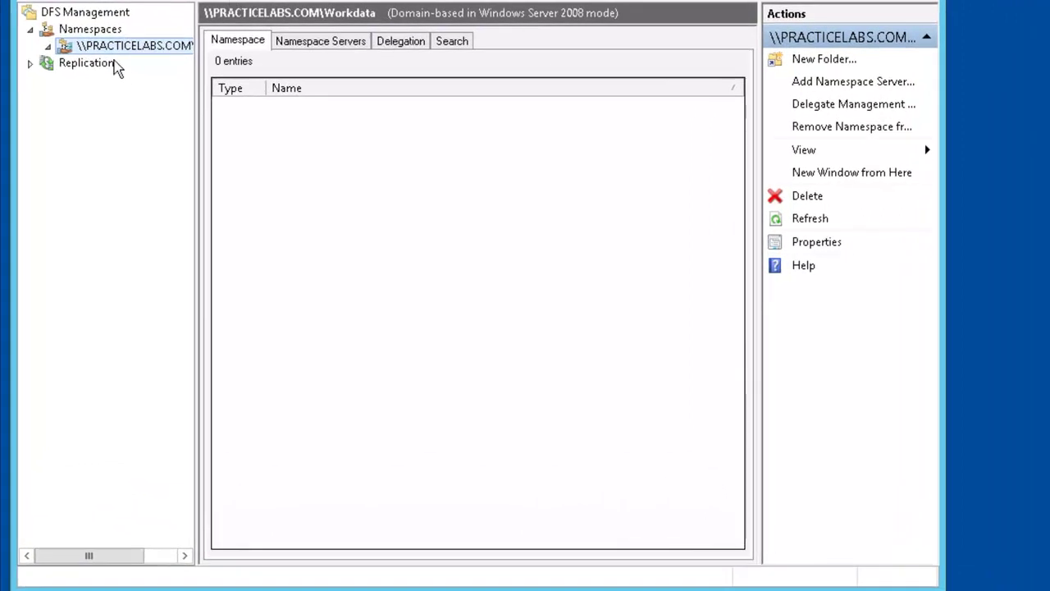
Start a new folder named sw under the Workdata namespace.
{"action": "right_click", "coordinate": [128, 47]}
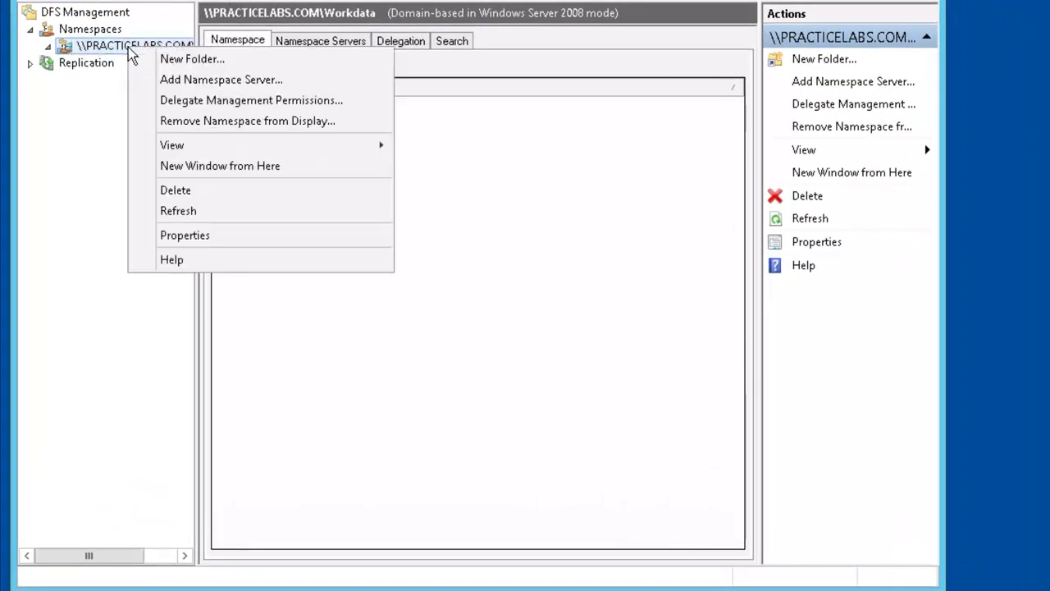
{"action": "left_click", "coordinate": [220, 61]}
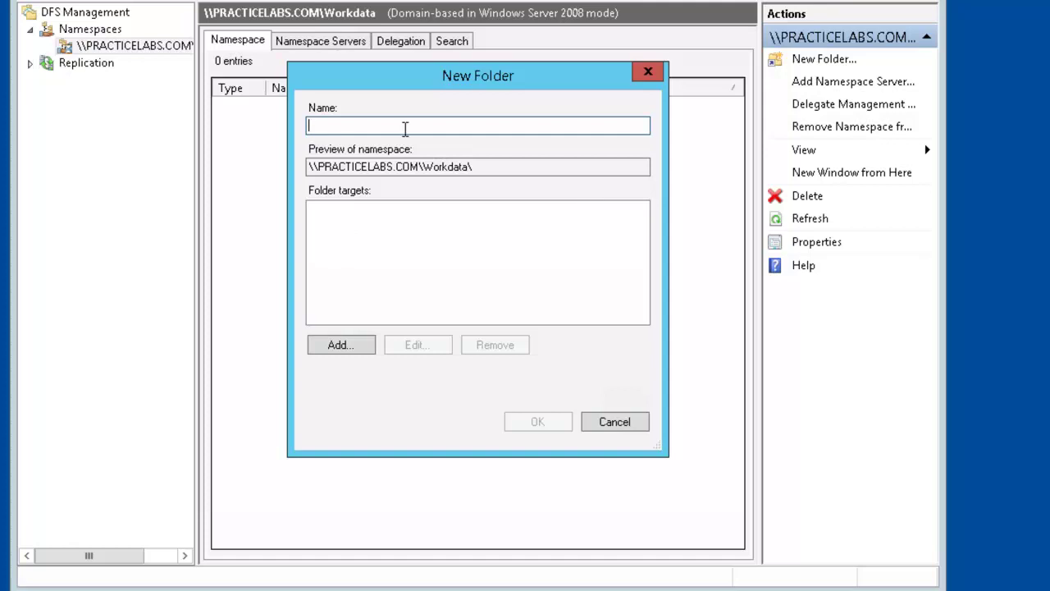
{"action": "type", "text": "sw2"}
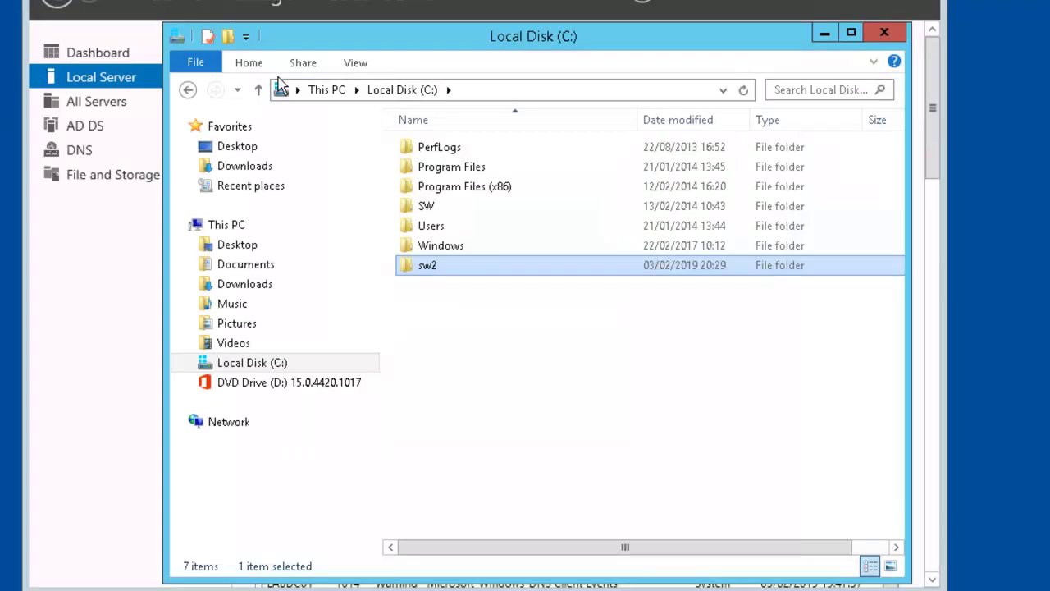
{"action": "left_click", "coordinate": [438, 208]}
{"action": "left_click_drag", "start_coordinate": [443, 41], "coordinate": [457, 132]}
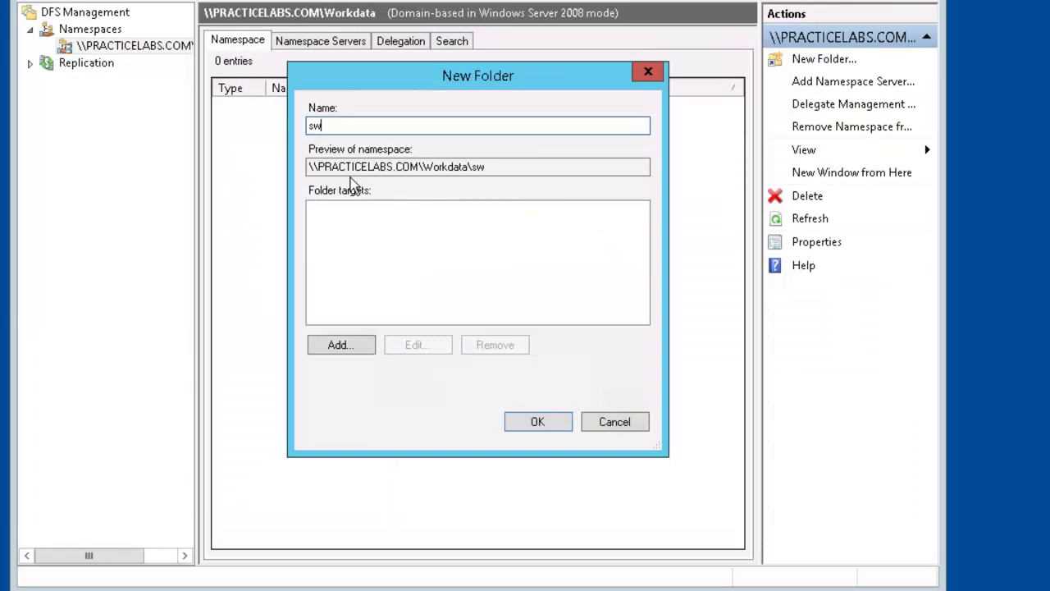
Add \\plabdc01\sw as the sw folder's first folder target.
{"action": "left_click", "coordinate": [343, 352]}
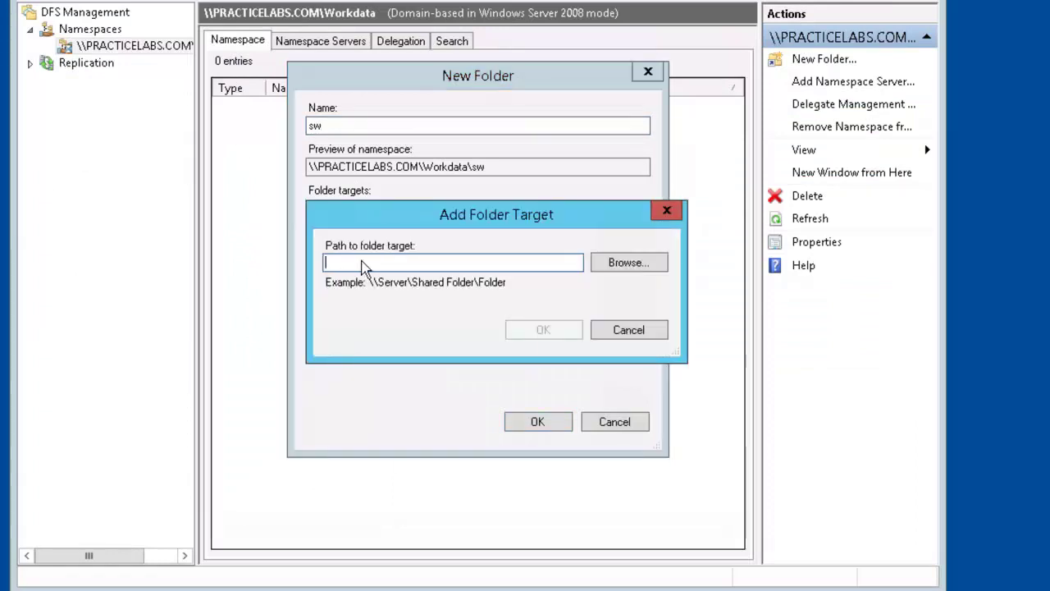
{"action": "type", "text": "\\\\"}
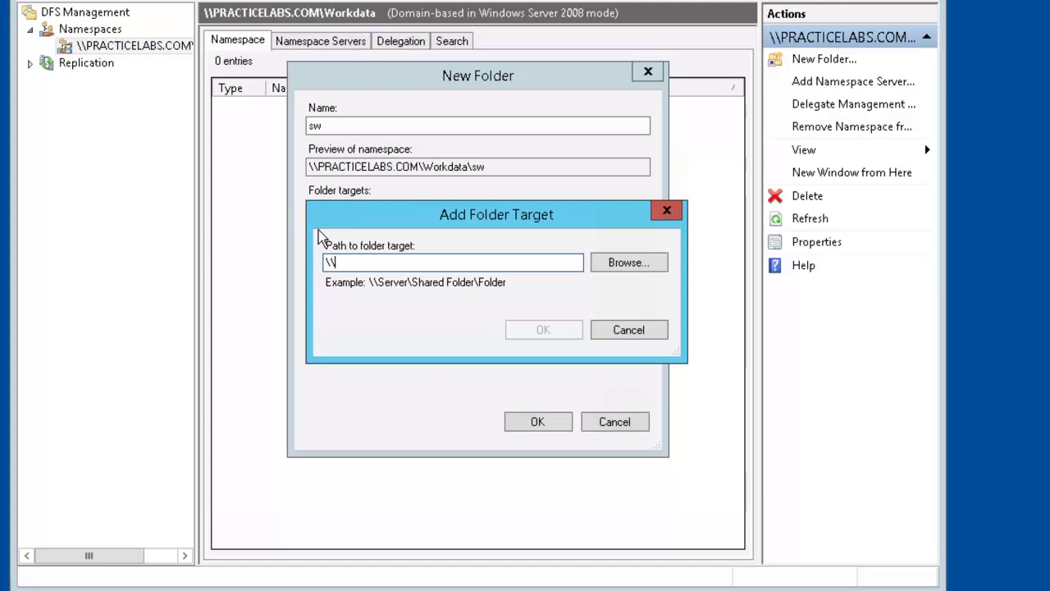
{"action": "type", "text": "plabdc"}
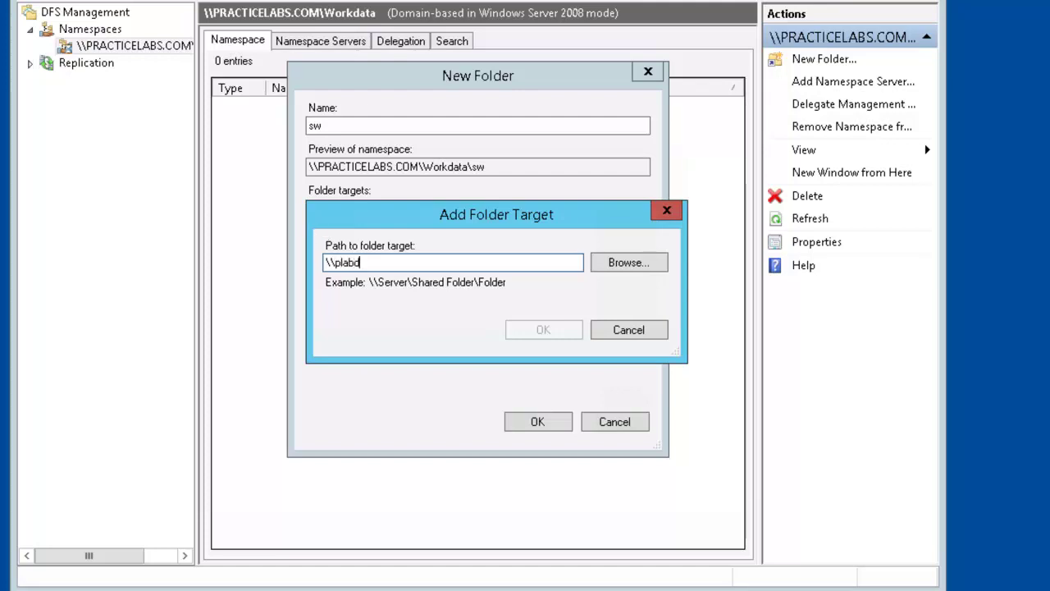
{"action": "type", "text": "01\\sw"}
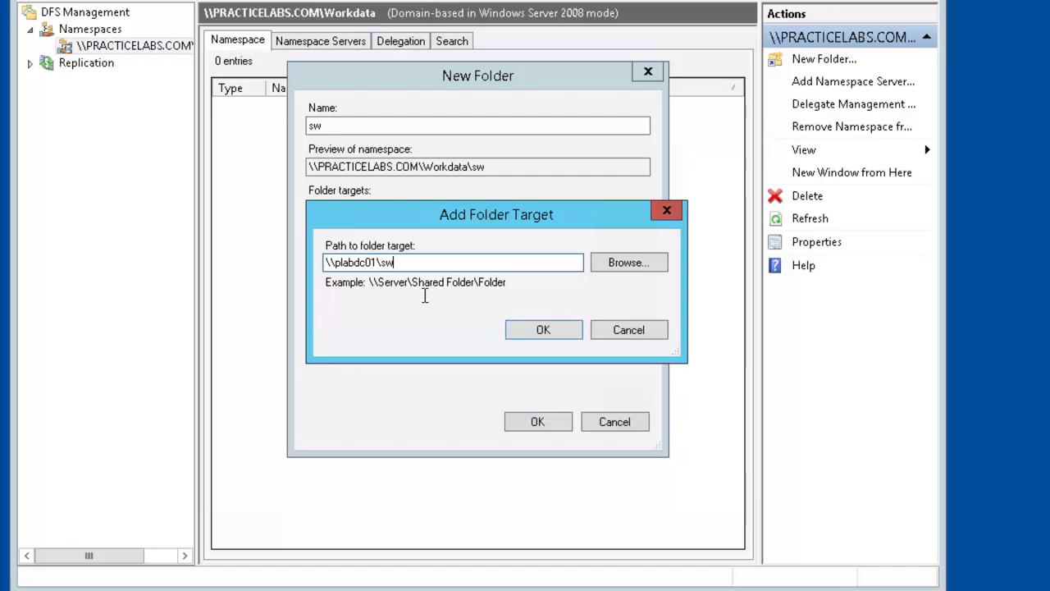
{"action": "left_click", "coordinate": [535, 330]}
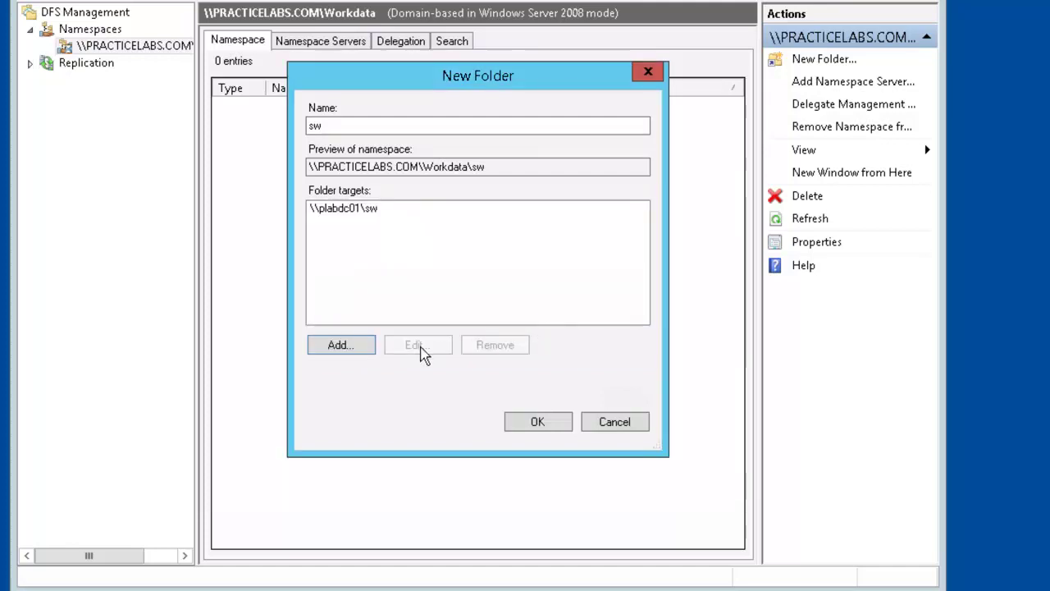
Add \\plabdm02\sw2 as a second folder target and create the sw folder.
{"action": "left_click", "coordinate": [350, 351]}
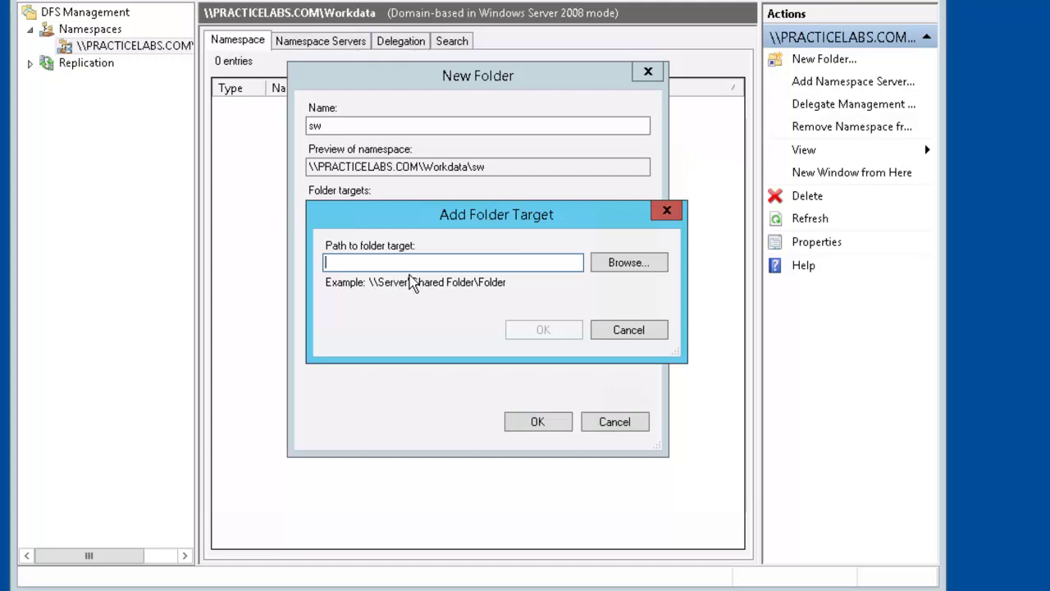
{"action": "type", "text": "\\\\plabdm02"}
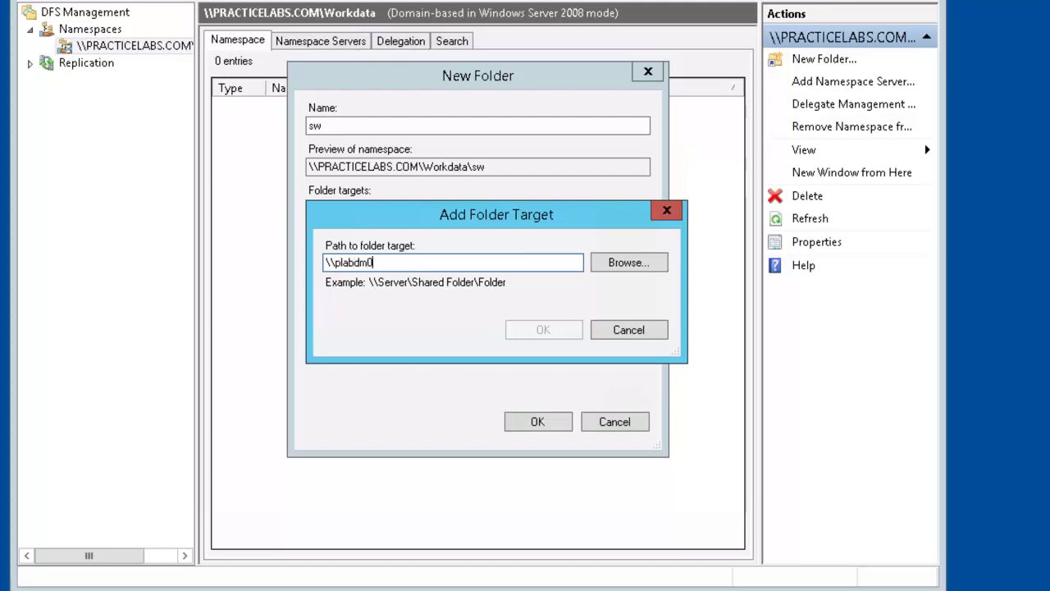
{"action": "type", "text": "\\sw2"}
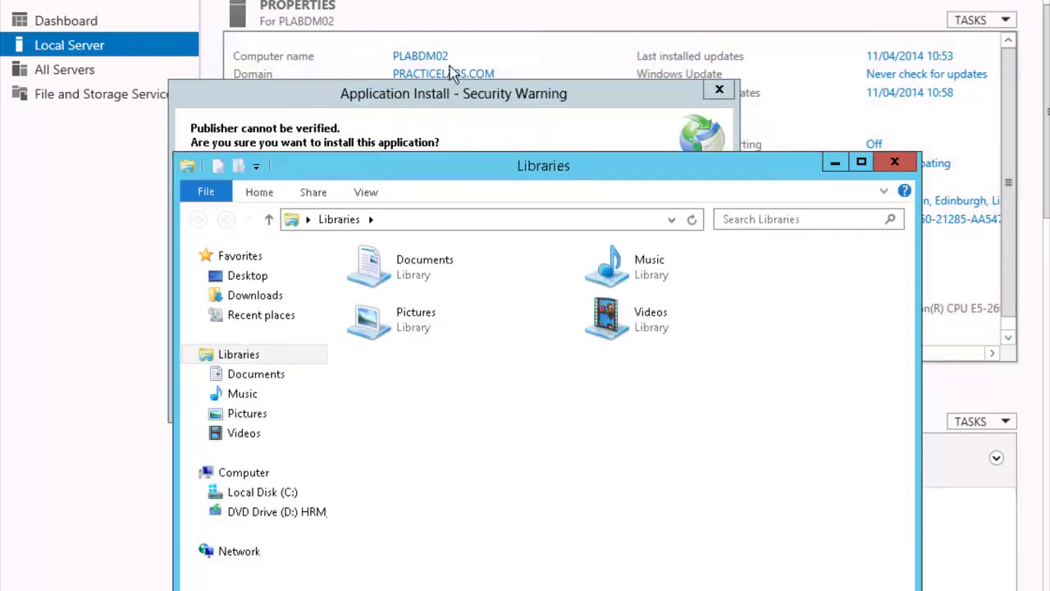
{"action": "left_click", "coordinate": [314, 497]}
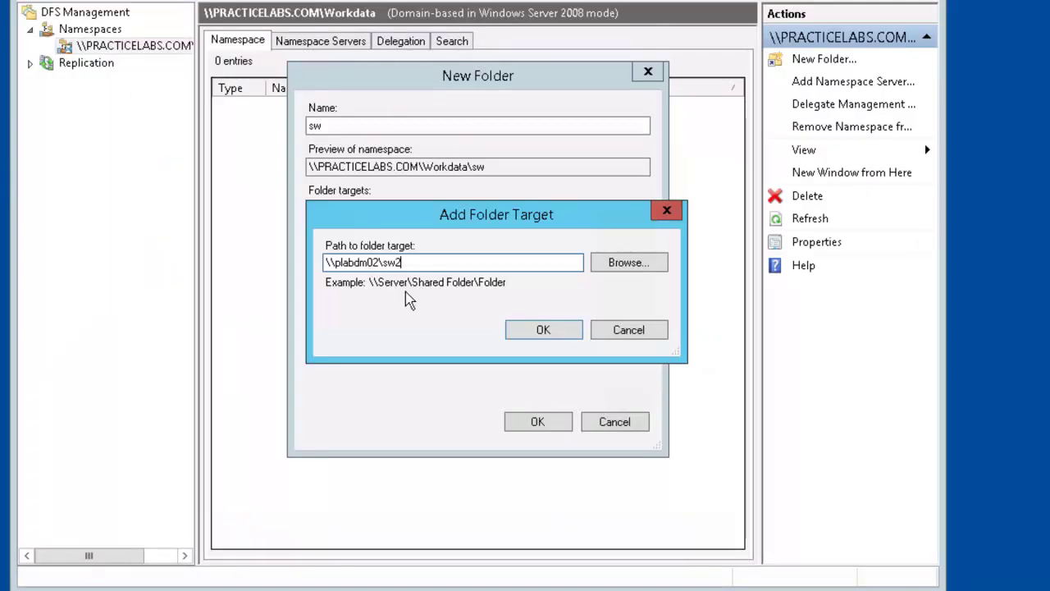
{"action": "left_click", "coordinate": [553, 336]}
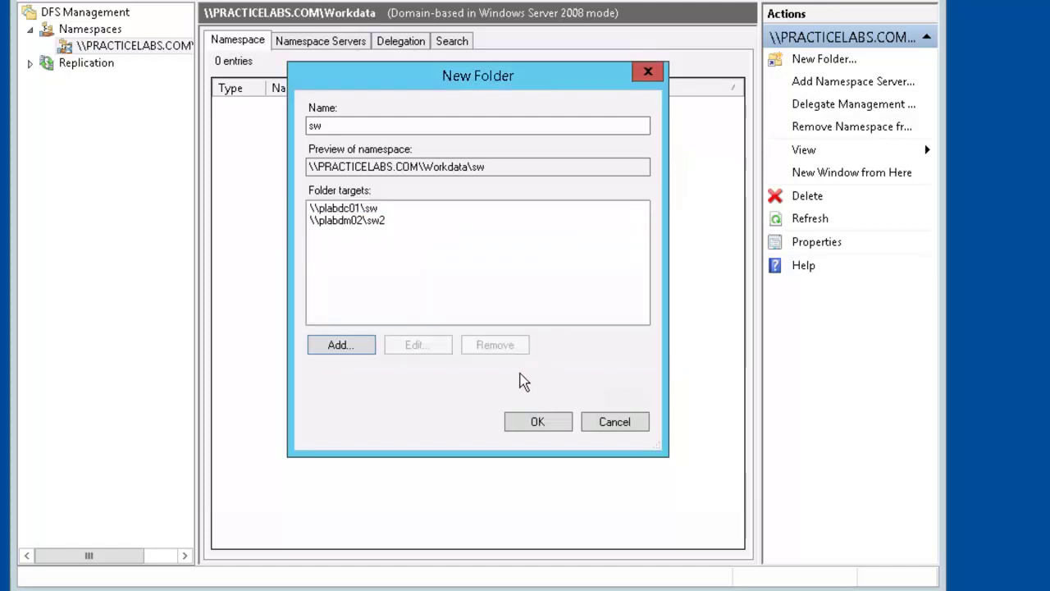
{"action": "left_click", "coordinate": [537, 421]}
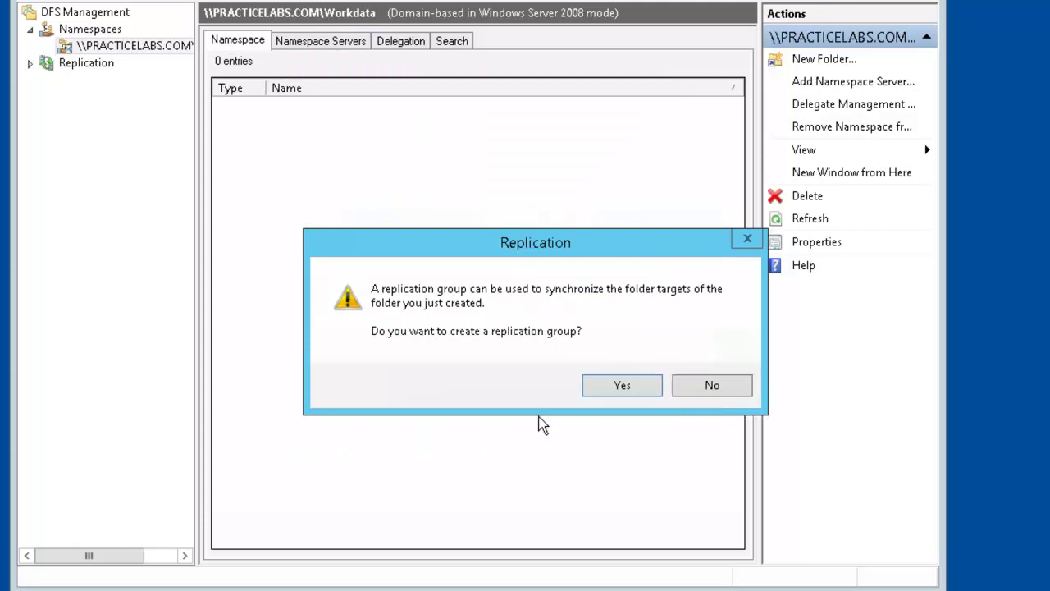
Agree to replicate sw and name the replication group 'Practice abs DFS SW'.
{"action": "left_click", "coordinate": [614, 386]}
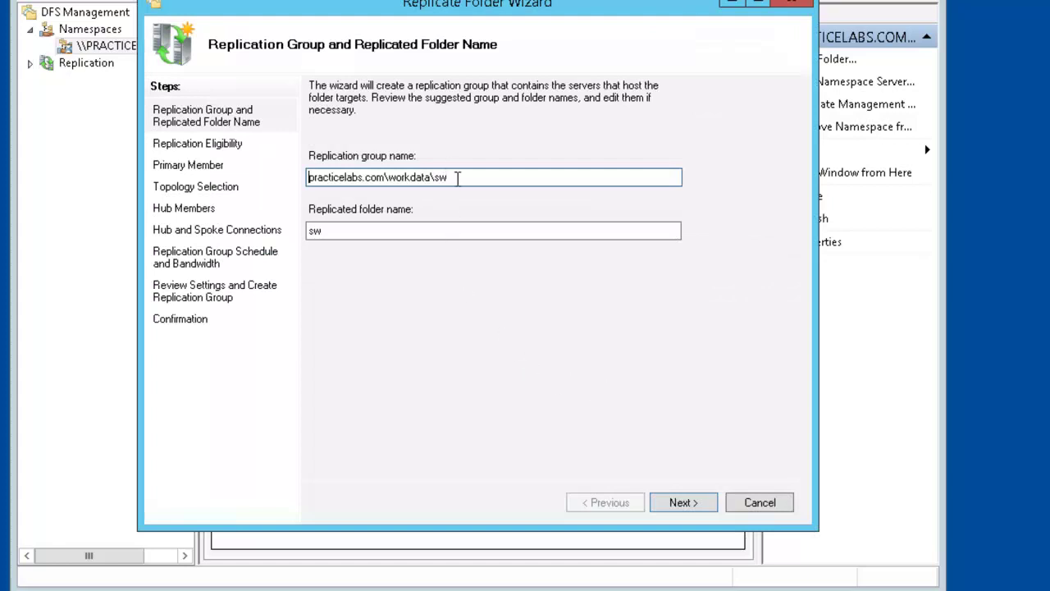
{"action": "double_click", "coordinate": [323, 176]}
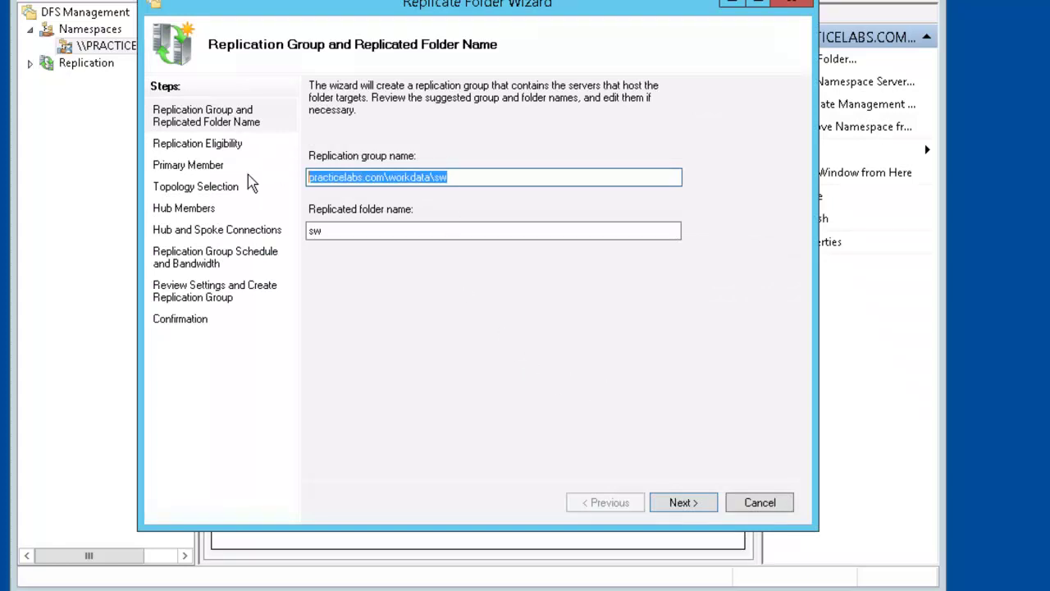
{"action": "type", "text": "Practice "}
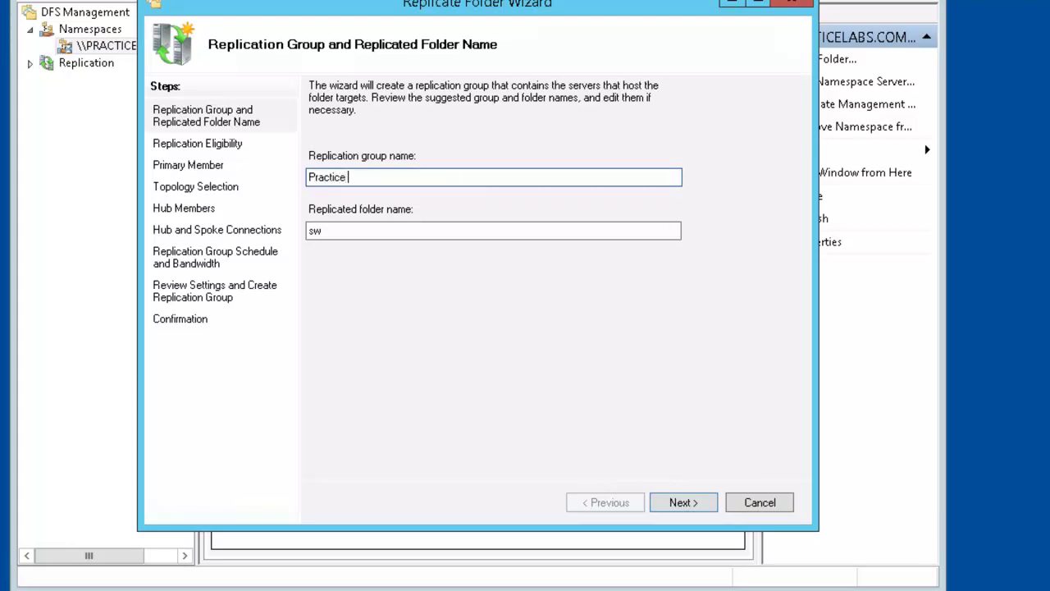
{"action": "type", "text": "abs F"}
{"action": "key", "text": "BackSpace"}
{"action": "type", "text": "DFS SW"}
{"action": "left_click", "coordinate": [696, 505]}
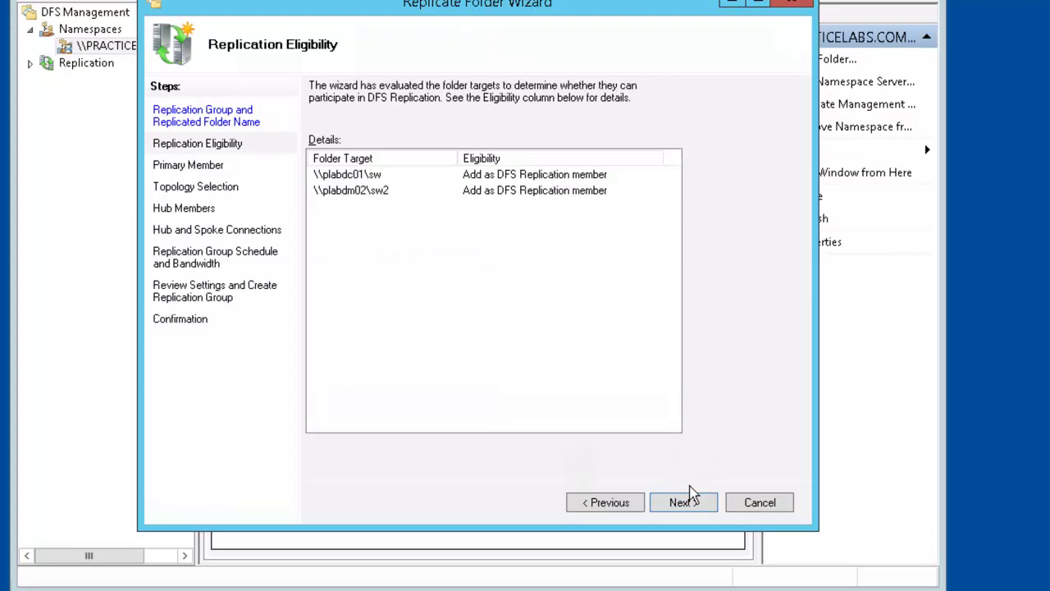
Create the full-mesh, full-bandwidth replication group with PLABDC01 as primary member.
{"action": "left_click", "coordinate": [691, 503]}
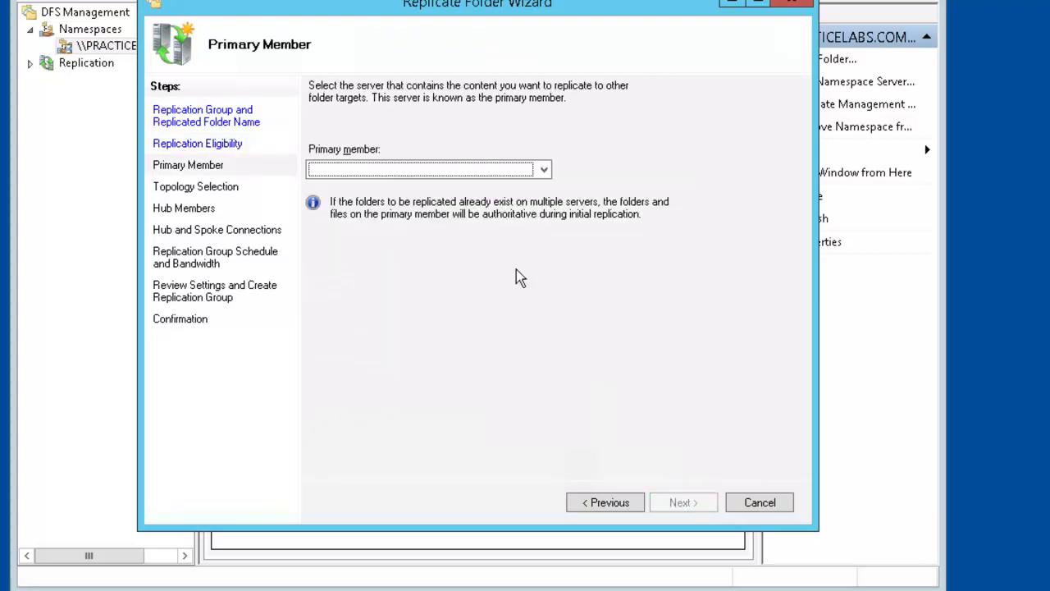
{"action": "left_click", "coordinate": [546, 174]}
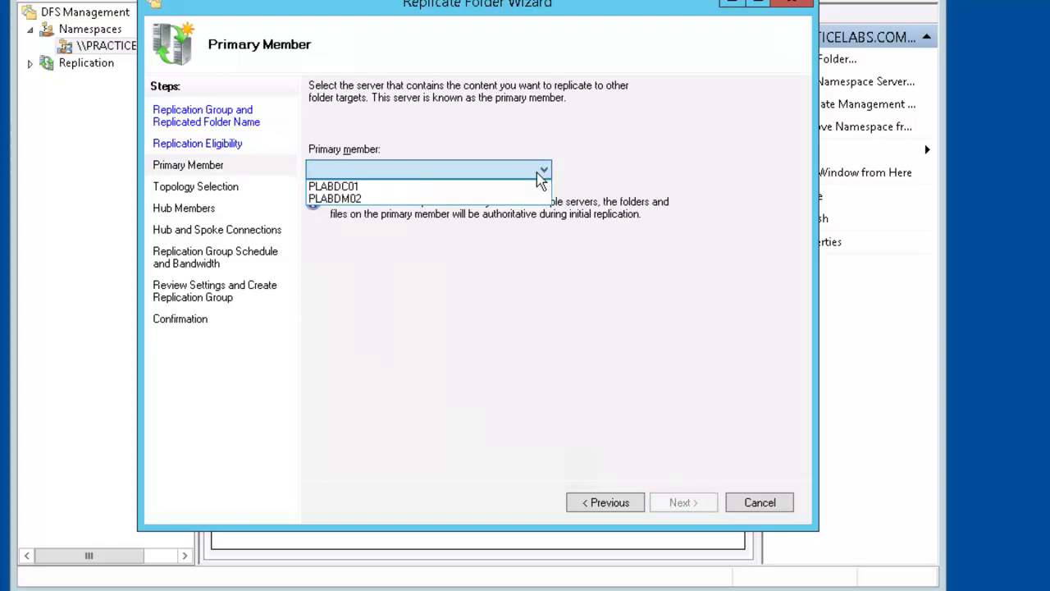
{"action": "left_click", "coordinate": [391, 189]}
{"action": "left_click", "coordinate": [686, 504]}
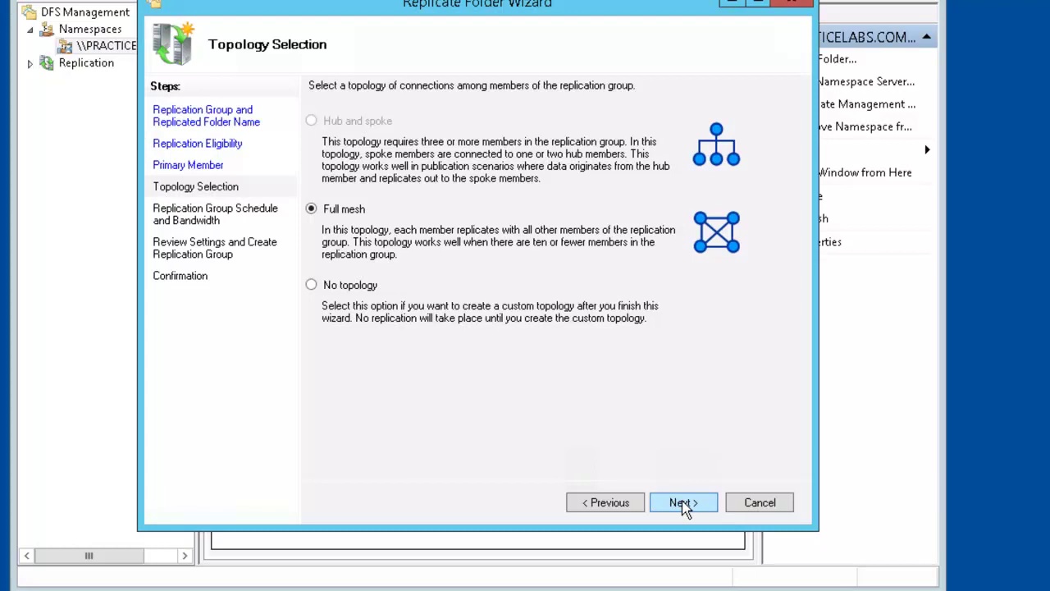
{"action": "left_click", "coordinate": [683, 503]}
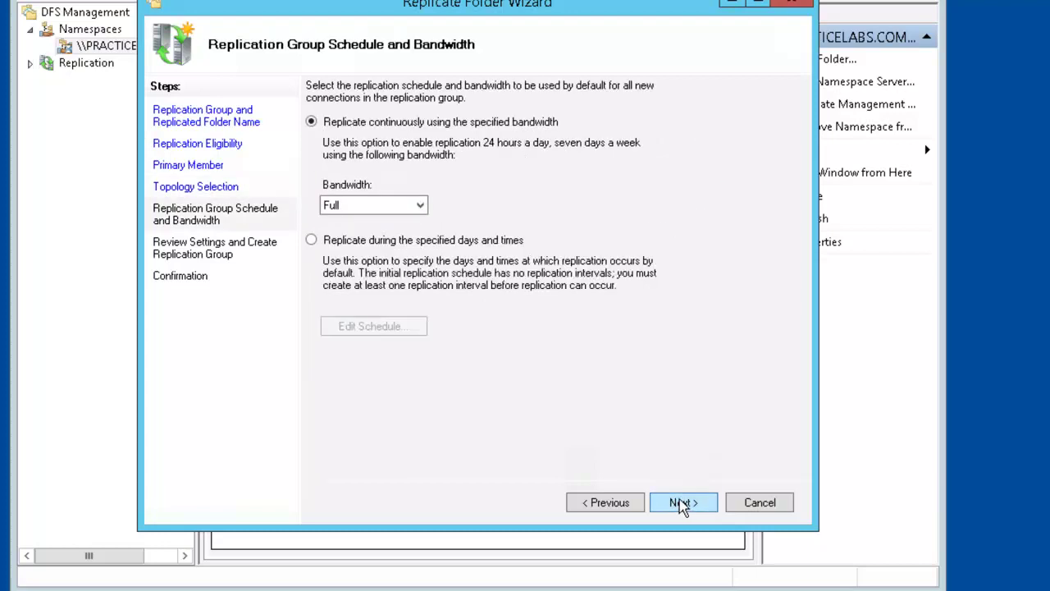
{"action": "left_click", "coordinate": [694, 503]}
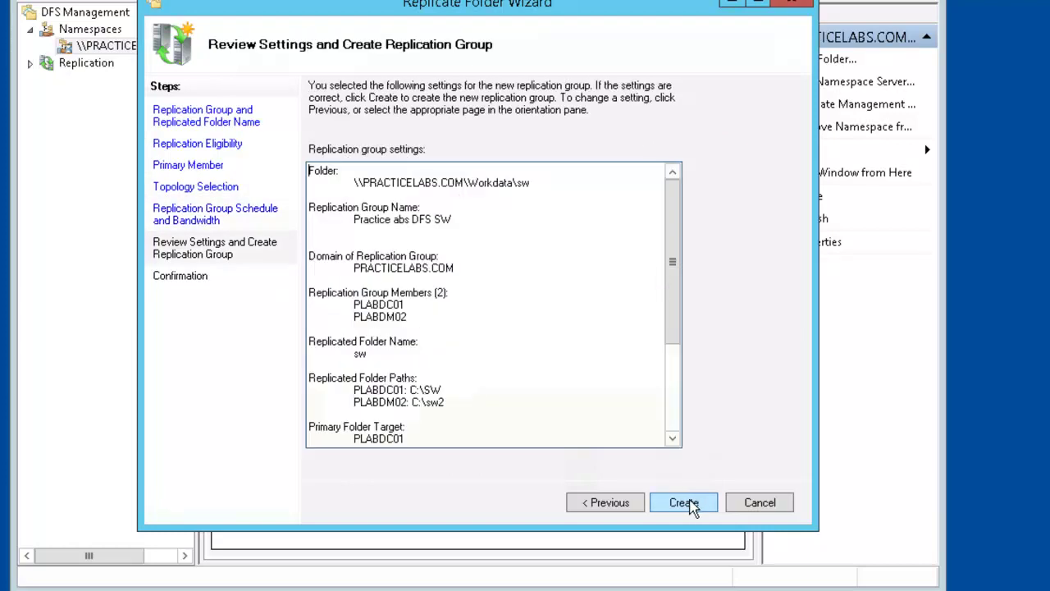
{"action": "left_click", "coordinate": [680, 505]}
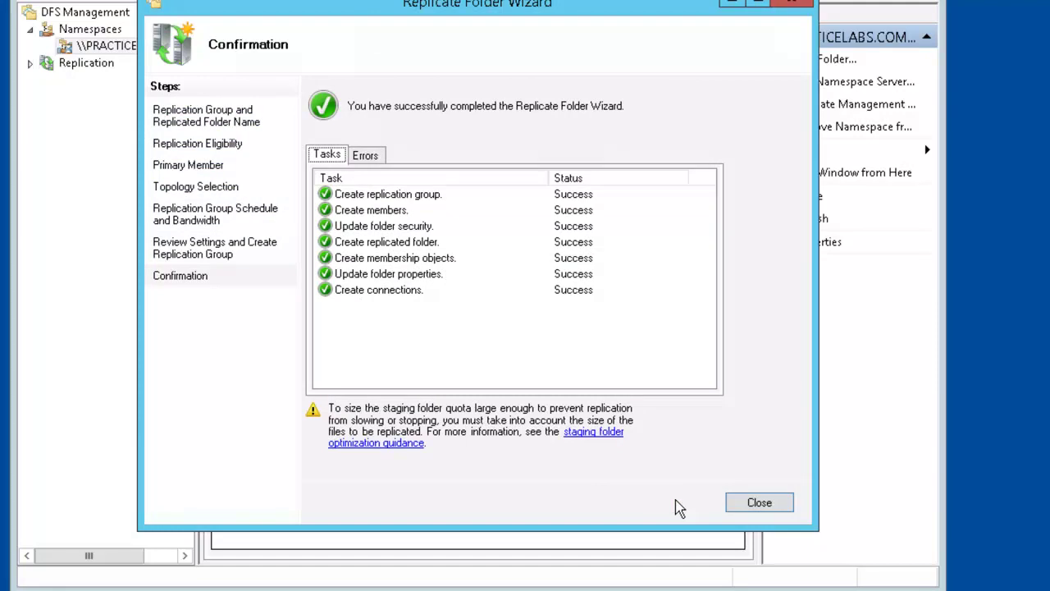
{"action": "left_click", "coordinate": [757, 504]}
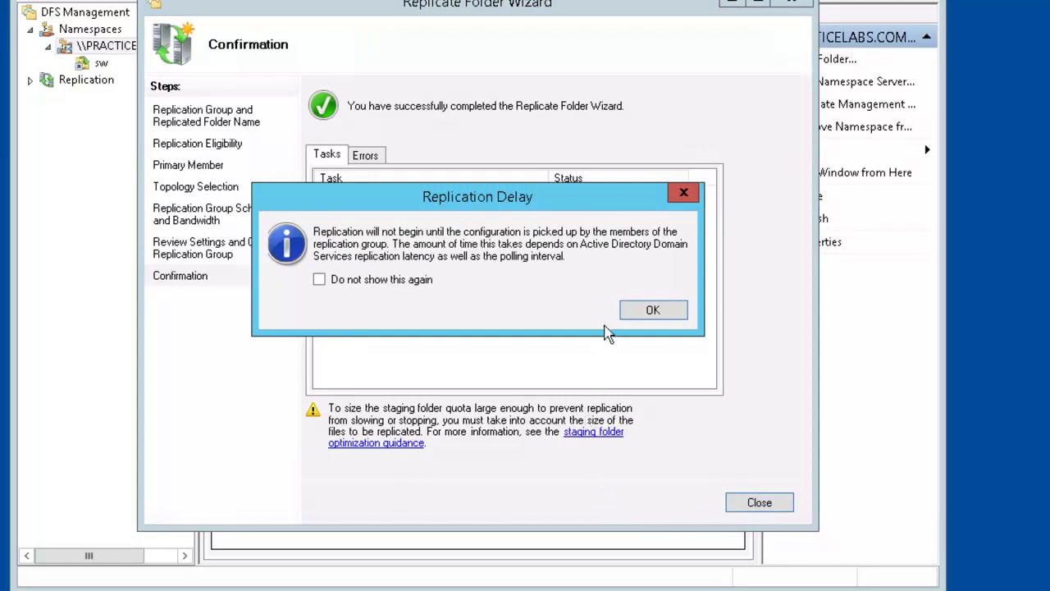
{"action": "left_click", "coordinate": [635, 311]}
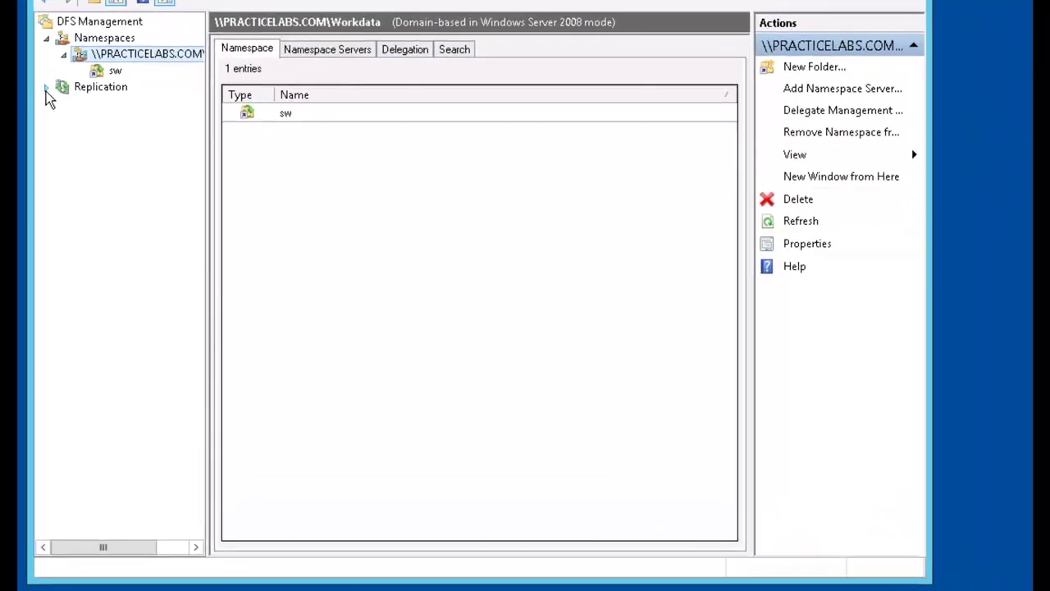
Show Practice abs DFS SW's memberships and start a diagnostic report for it.
{"action": "left_click", "coordinate": [47, 88]}
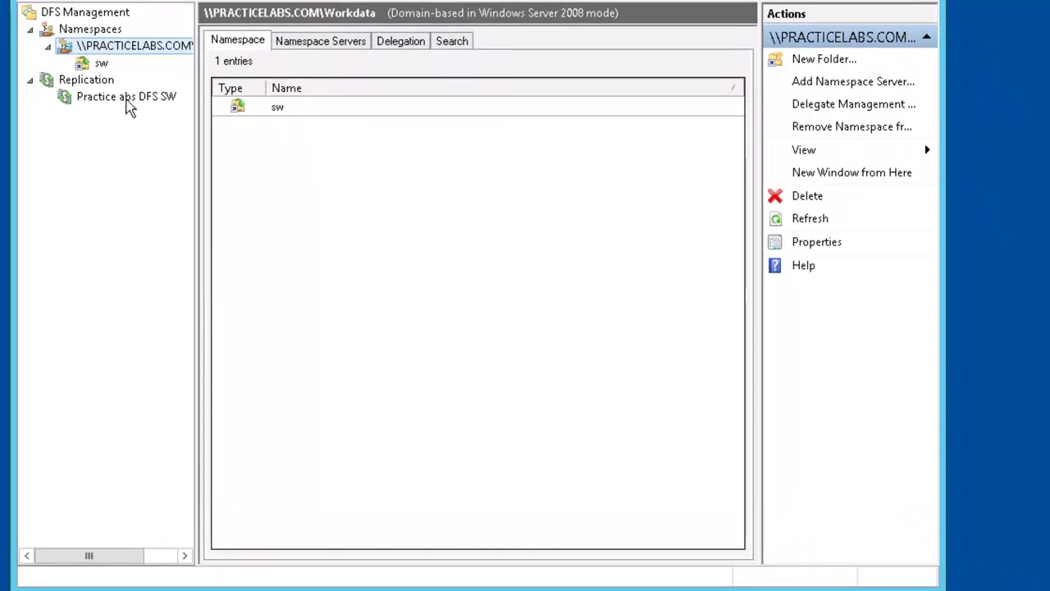
{"action": "left_click", "coordinate": [130, 105]}
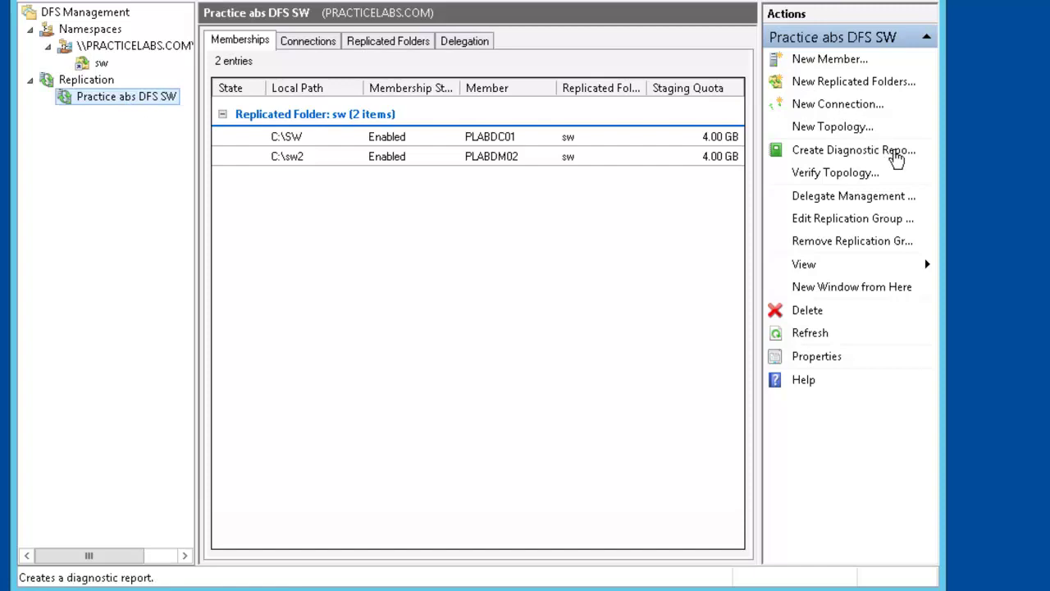
{"action": "left_click", "coordinate": [898, 158]}
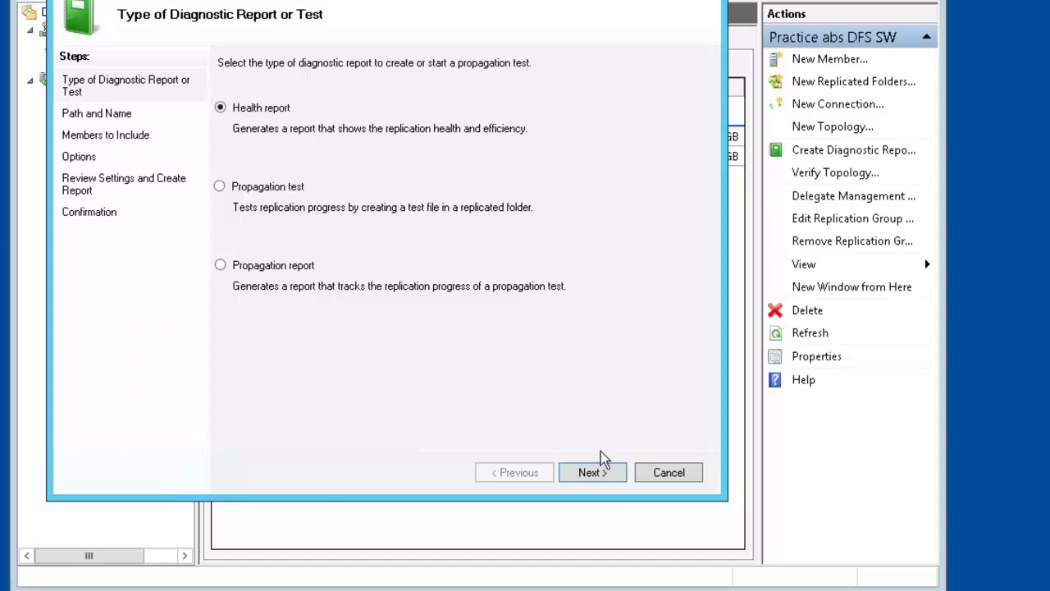
Generate a health report for both servers in C:\DFSReports, counting backlog against PLABDC01.
{"action": "left_click", "coordinate": [607, 472]}
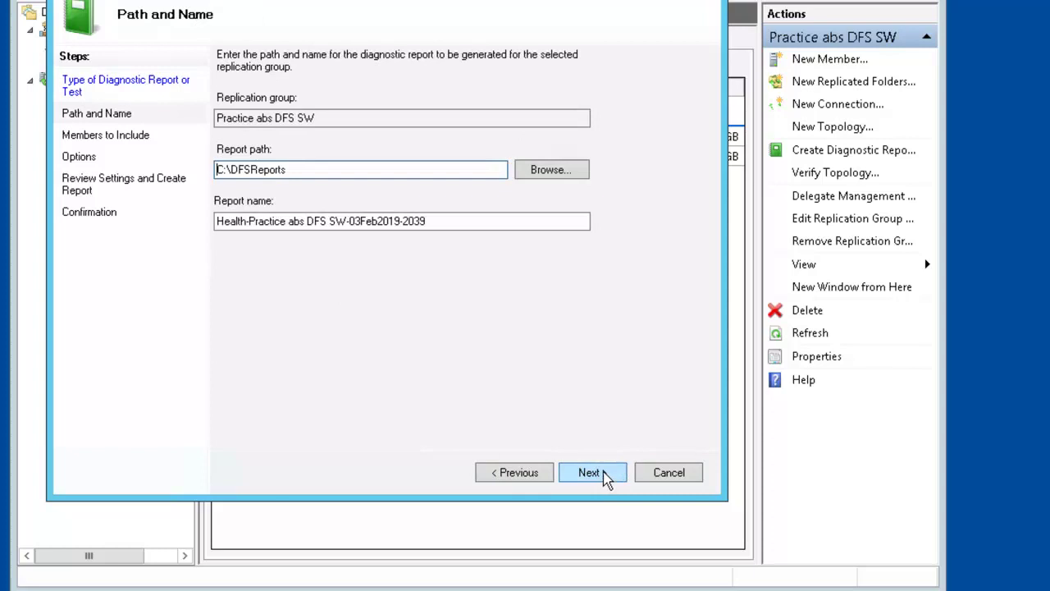
{"action": "left_click", "coordinate": [604, 476]}
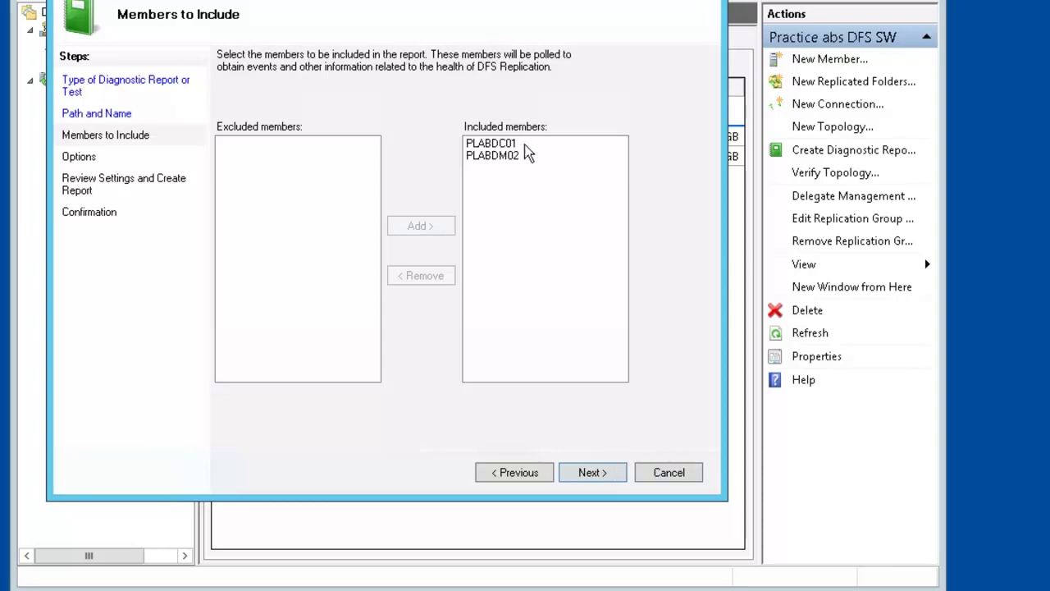
{"action": "left_click", "coordinate": [605, 473]}
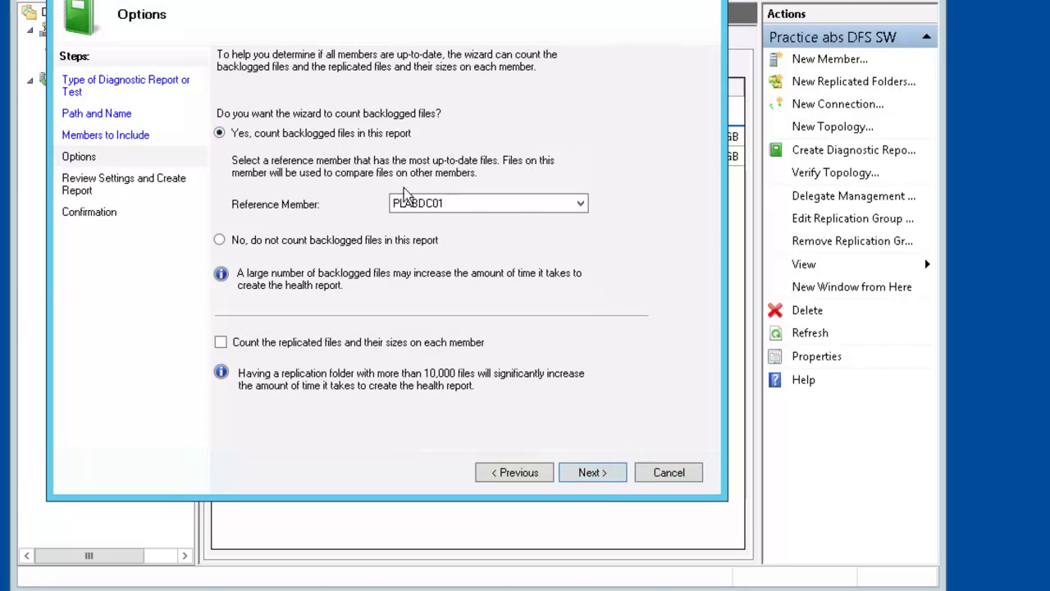
{"action": "left_click", "coordinate": [604, 476]}
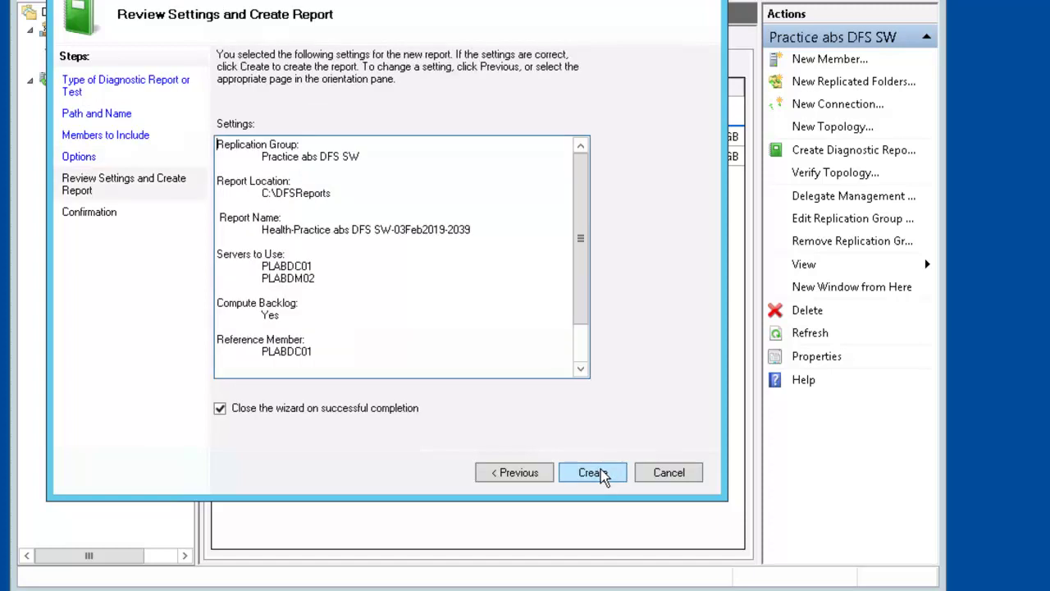
{"action": "left_click", "coordinate": [599, 475]}
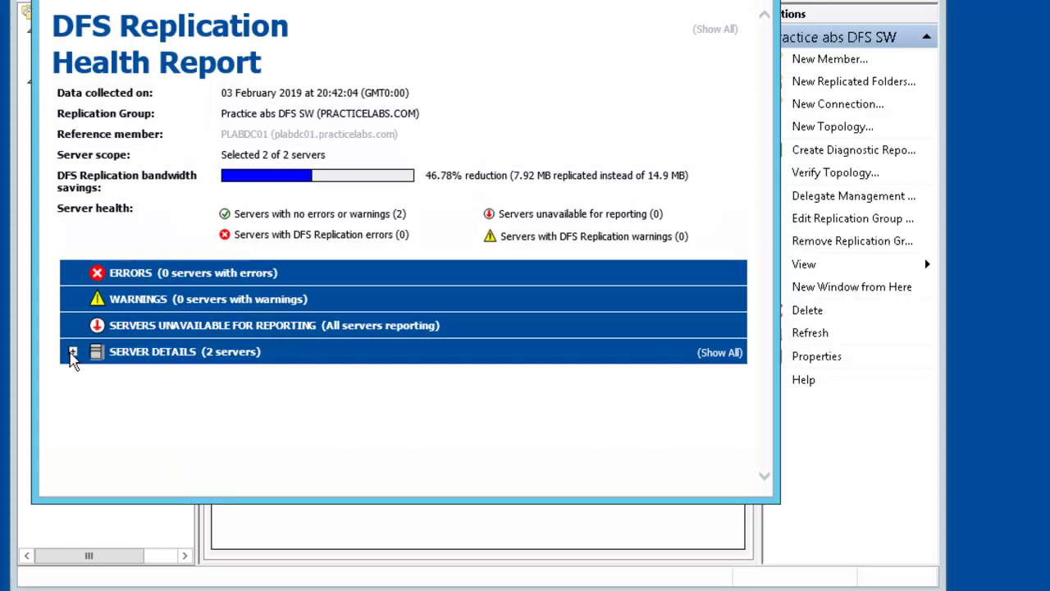
Expand Server Details and the PLABDC01 and PLABDM02 sections of the health report.
{"action": "left_click", "coordinate": [73, 353]}
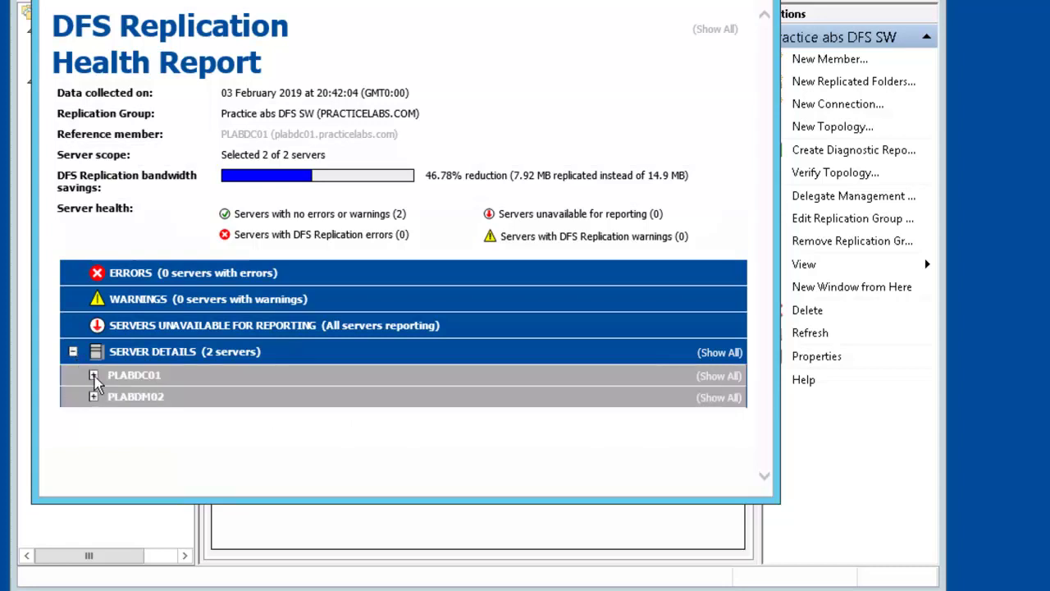
{"action": "left_click", "coordinate": [93, 376]}
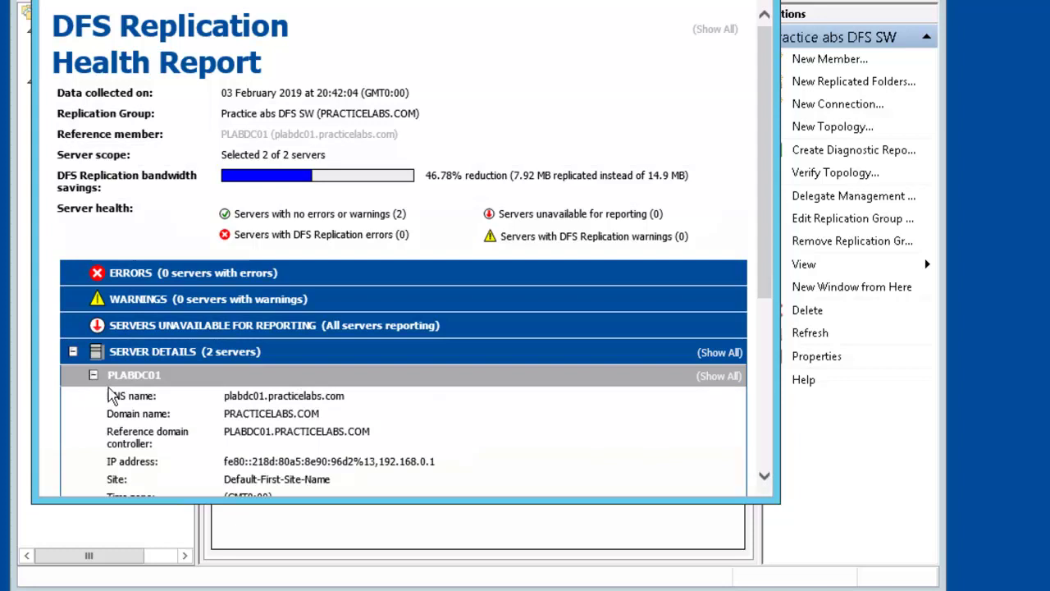
{"action": "scroll", "coordinate": [176, 402], "scroll_direction": "down", "scroll_amount": 5}
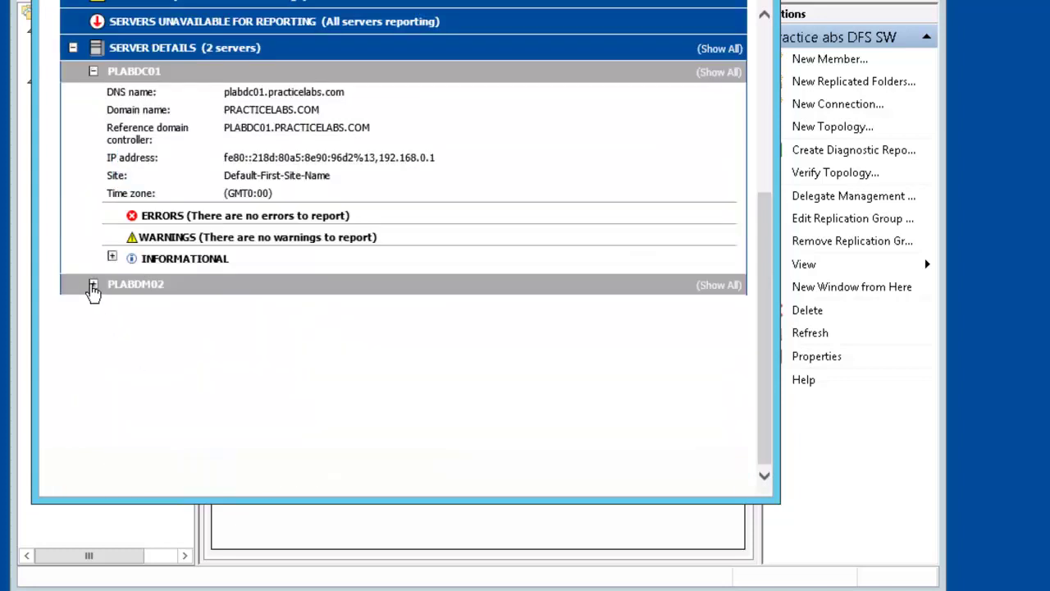
{"action": "left_click", "coordinate": [93, 284]}
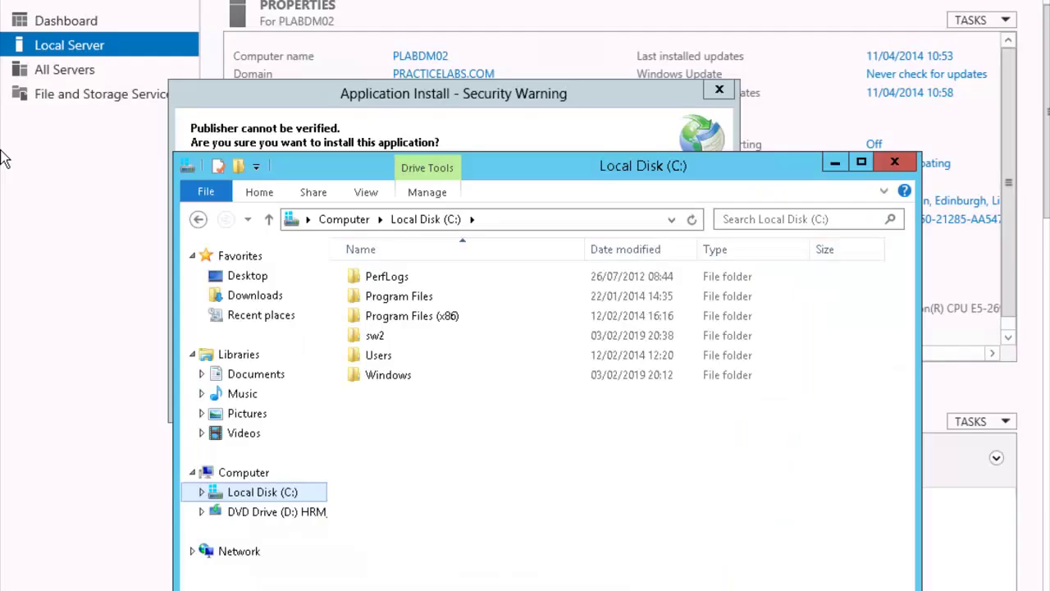
Open sw2 on PLABDM02's C: drive to see the replicated 7Zip, Winzip9 and Winzip10 folders.
{"action": "double_click", "coordinate": [373, 336]}
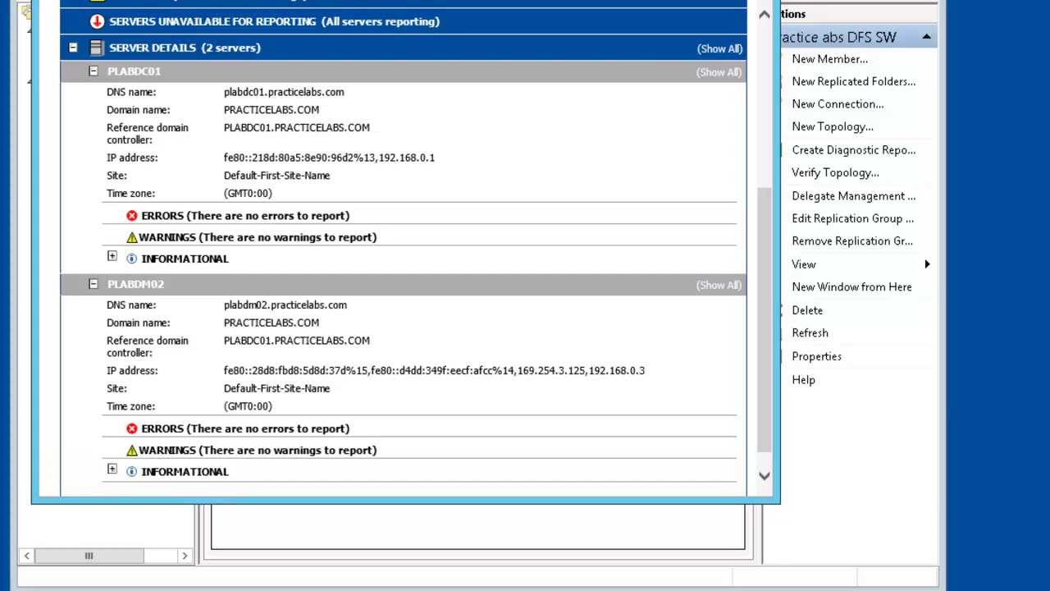
Close the DFS health report and select sw in the replication group's Replicated Folders list.
{"action": "key", "text": "alt+F4"}
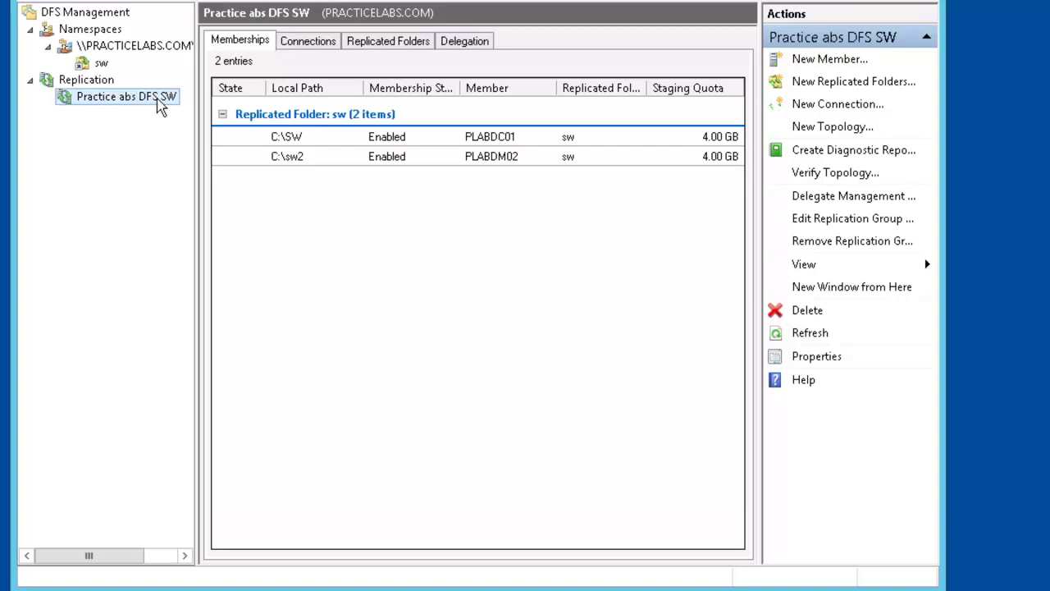
{"action": "left_click", "coordinate": [398, 49]}
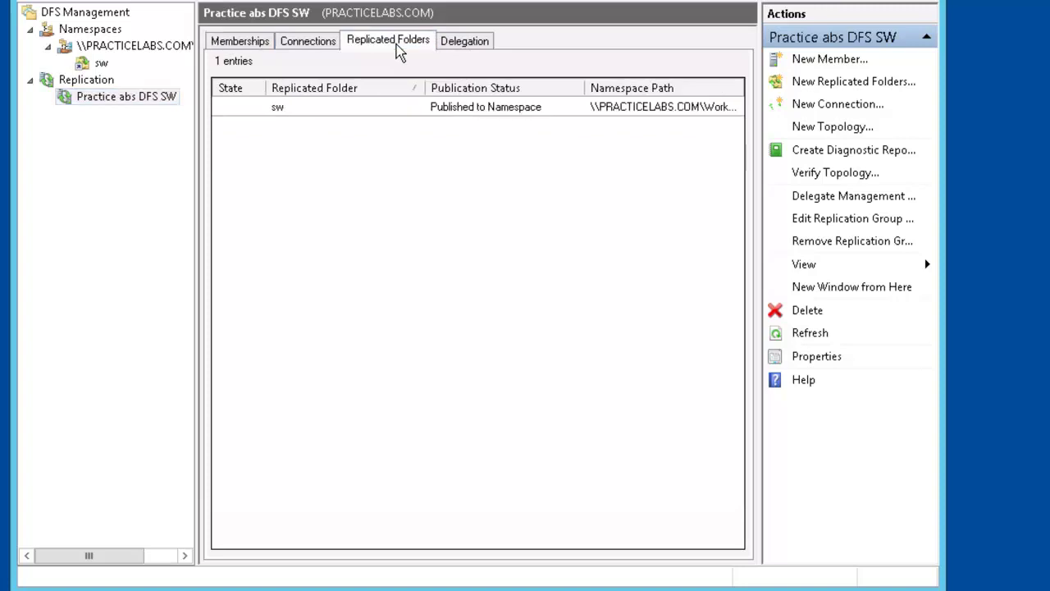
{"action": "left_click", "coordinate": [355, 114]}
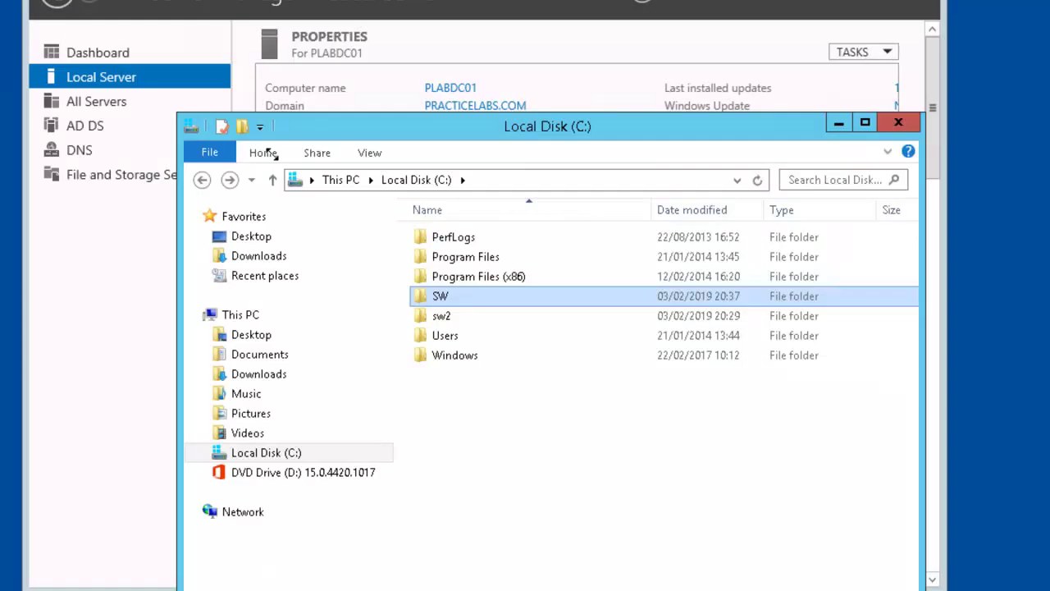
Open SW on PLABDC01's C: drive and sw2 on PLABDM02 to compare their 7Zip and Winzip folders.
{"action": "double_click", "coordinate": [439, 300]}
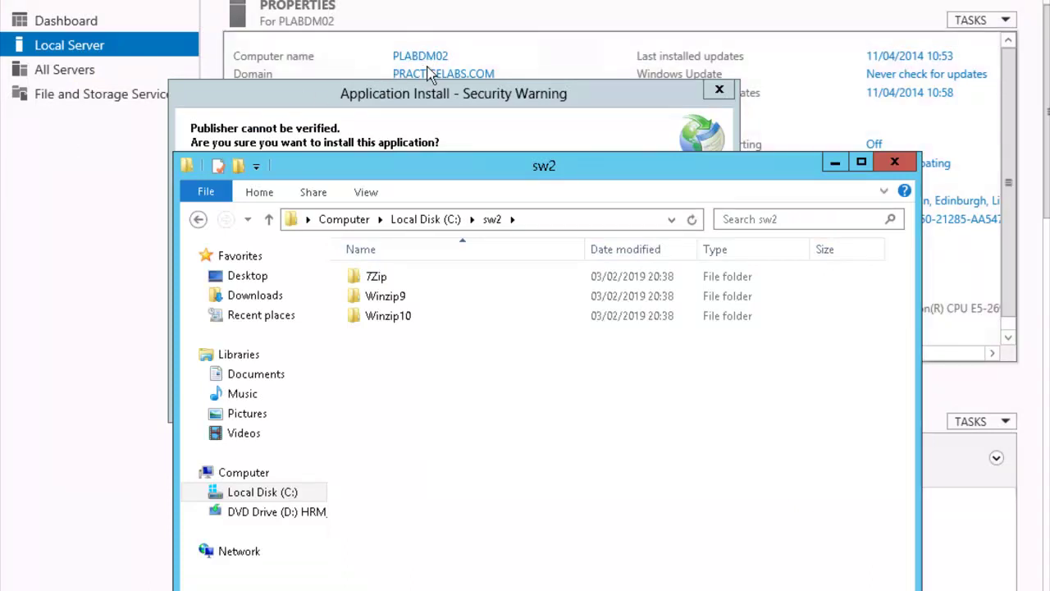
{"action": "left_click", "coordinate": [447, 225]}
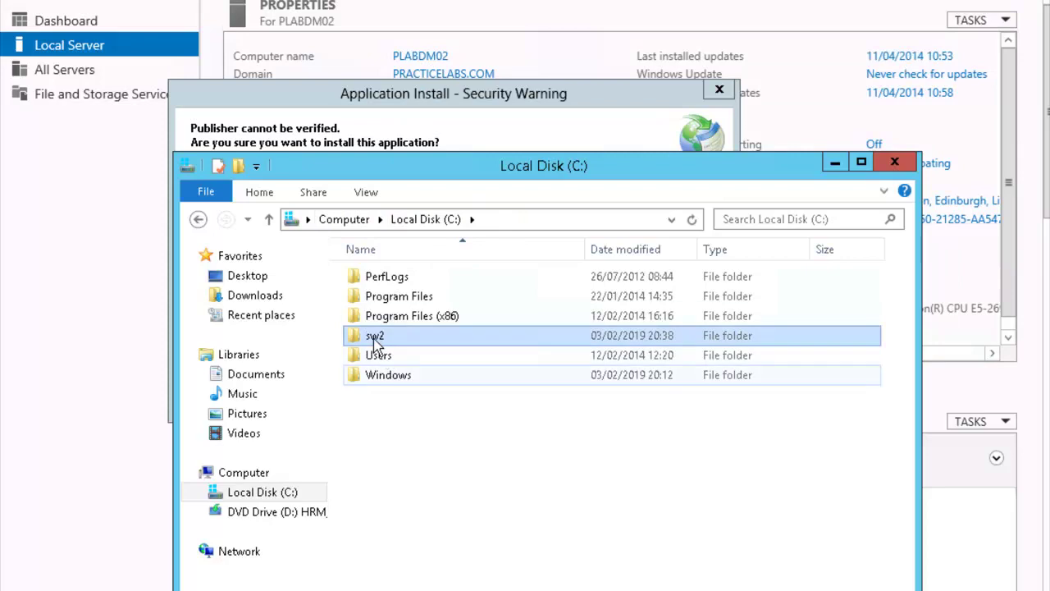
{"action": "double_click", "coordinate": [372, 336]}
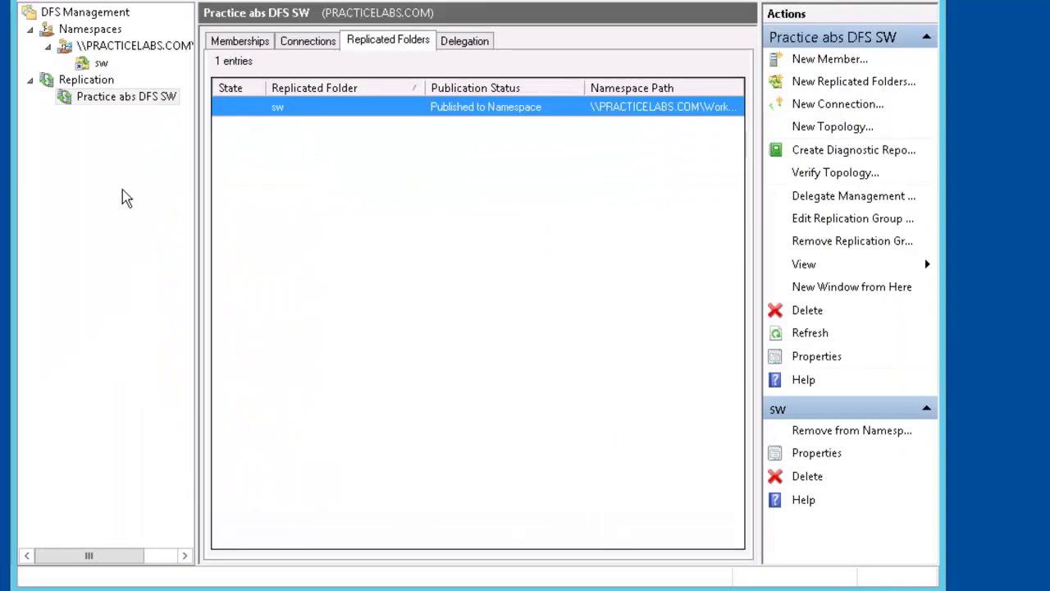
Set the Practice abs DFS SW group's schedule to UTC, limiting Monday's bandwidth to 64 Mbps.
{"action": "left_click", "coordinate": [128, 103]}
{"action": "right_click", "coordinate": [129, 105]}
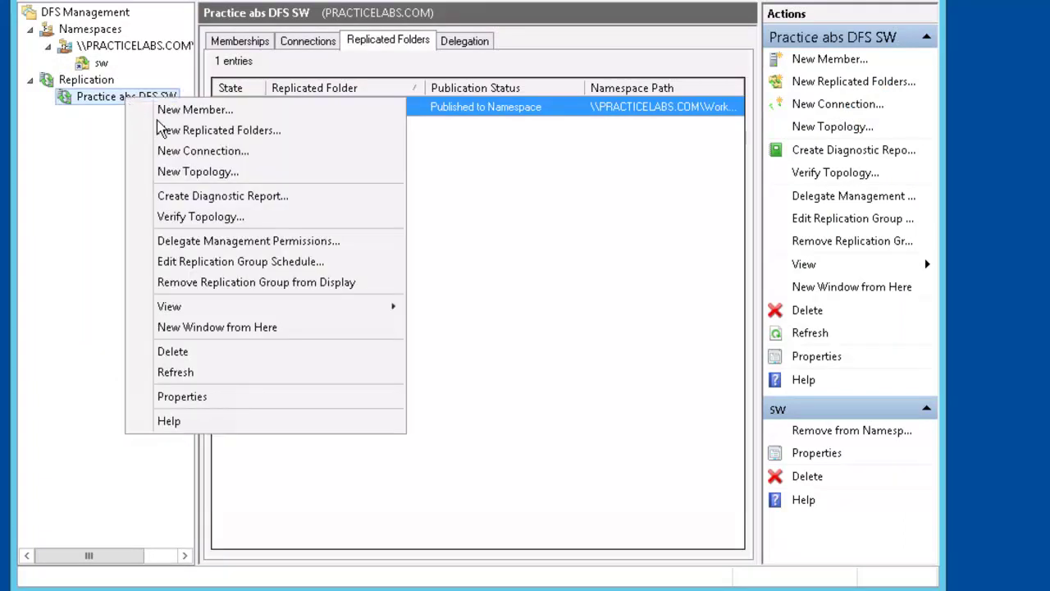
{"action": "left_click", "coordinate": [264, 398]}
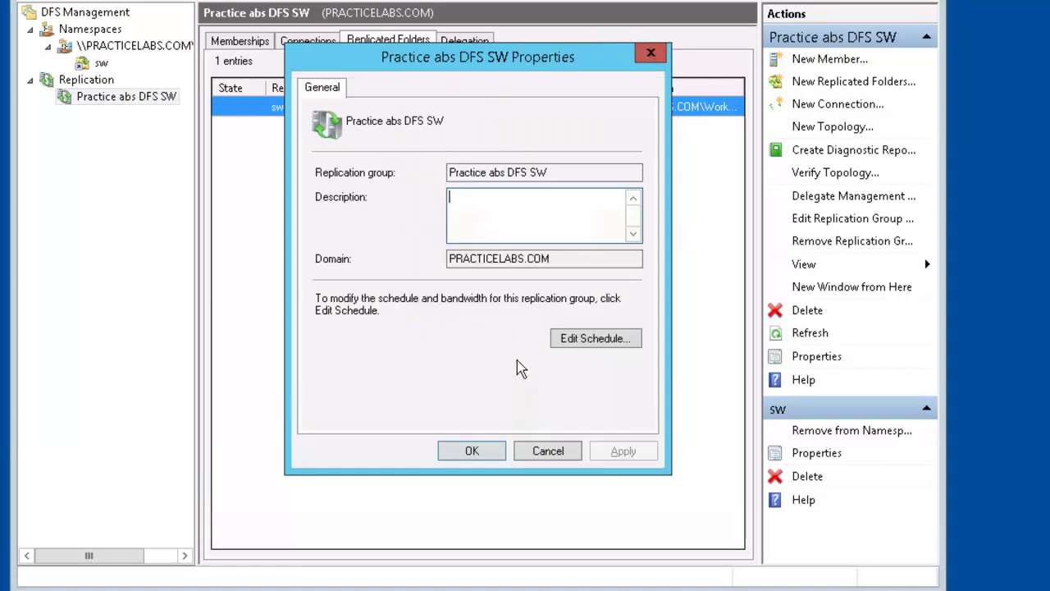
{"action": "left_click", "coordinate": [628, 343]}
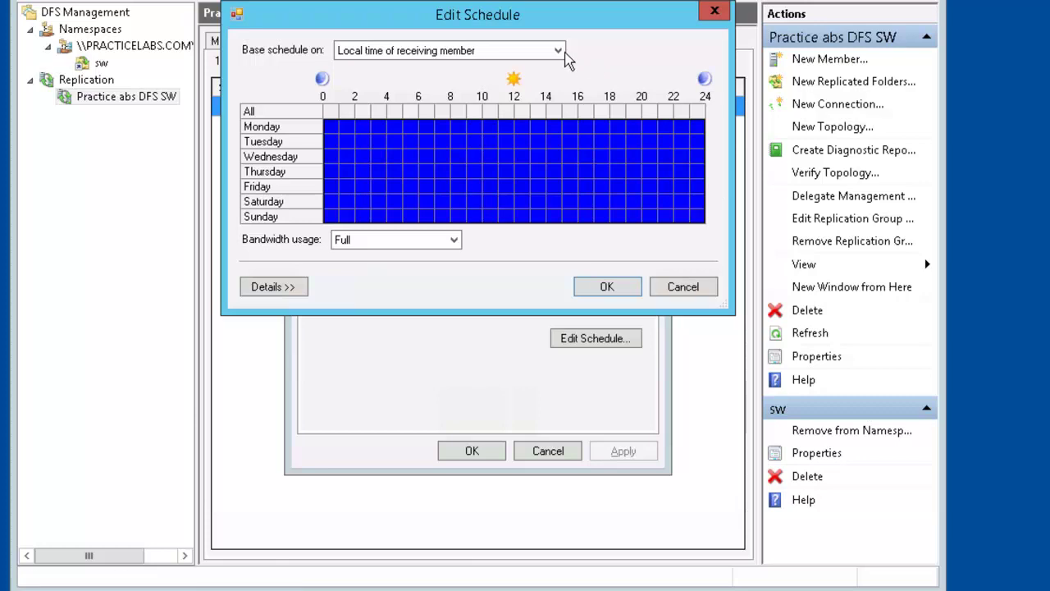
{"action": "left_click", "coordinate": [558, 51]}
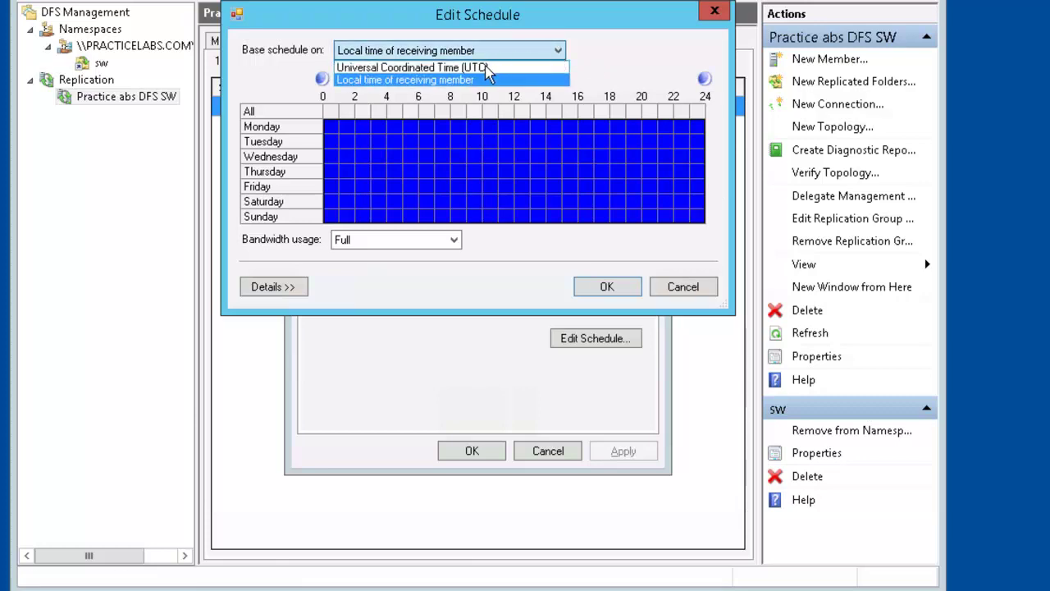
{"action": "left_click", "coordinate": [487, 75]}
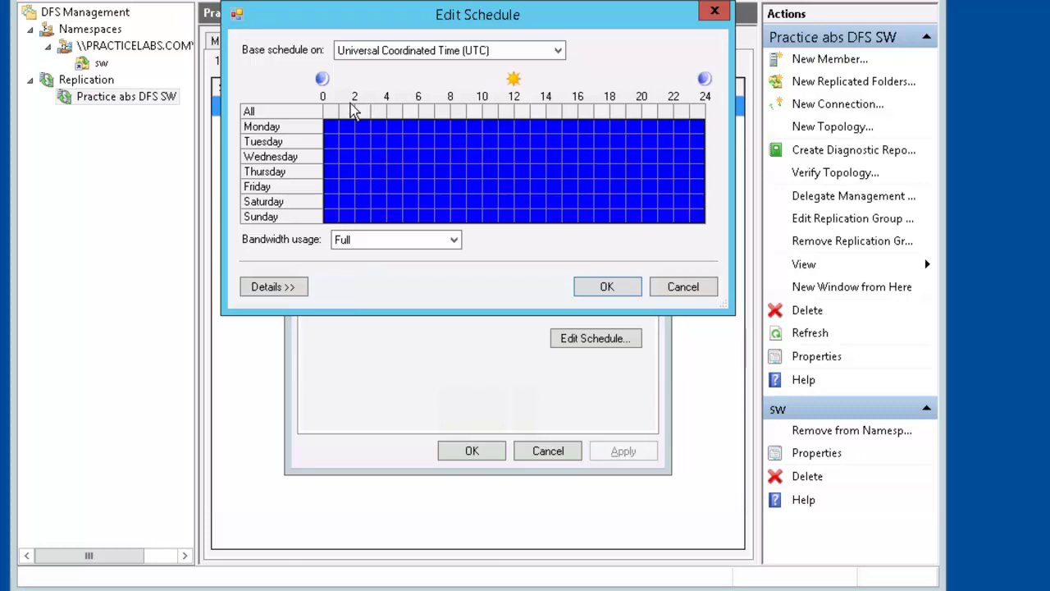
{"action": "left_click", "coordinate": [301, 129]}
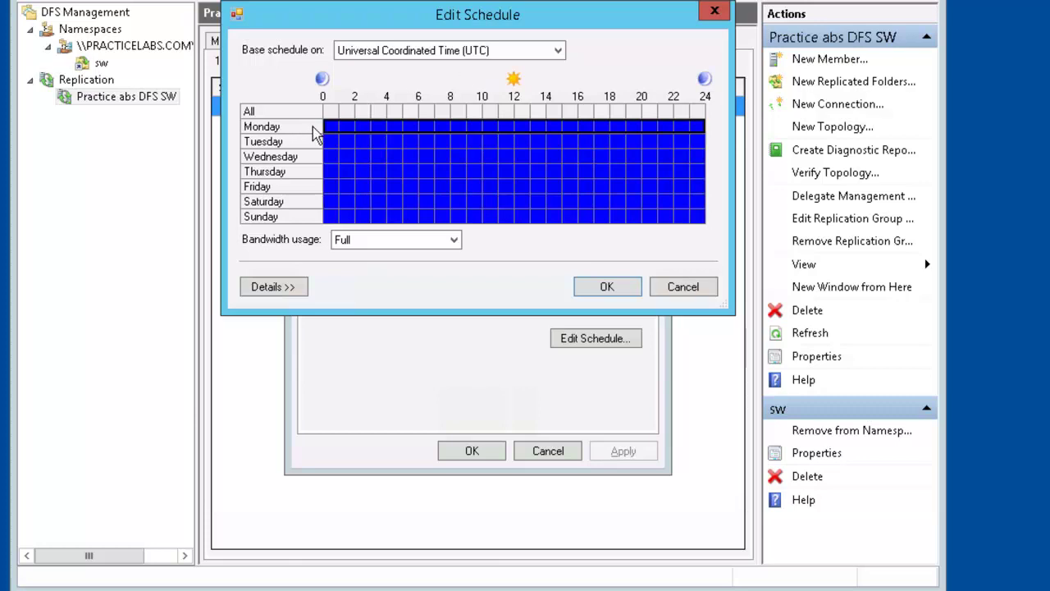
{"action": "left_click", "coordinate": [456, 242]}
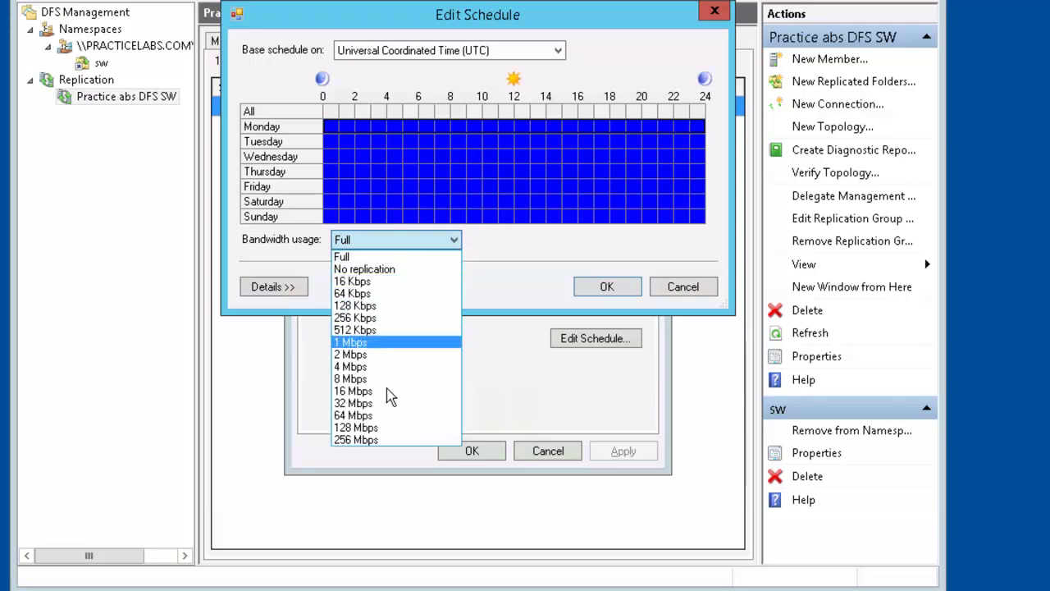
{"action": "left_click", "coordinate": [373, 416]}
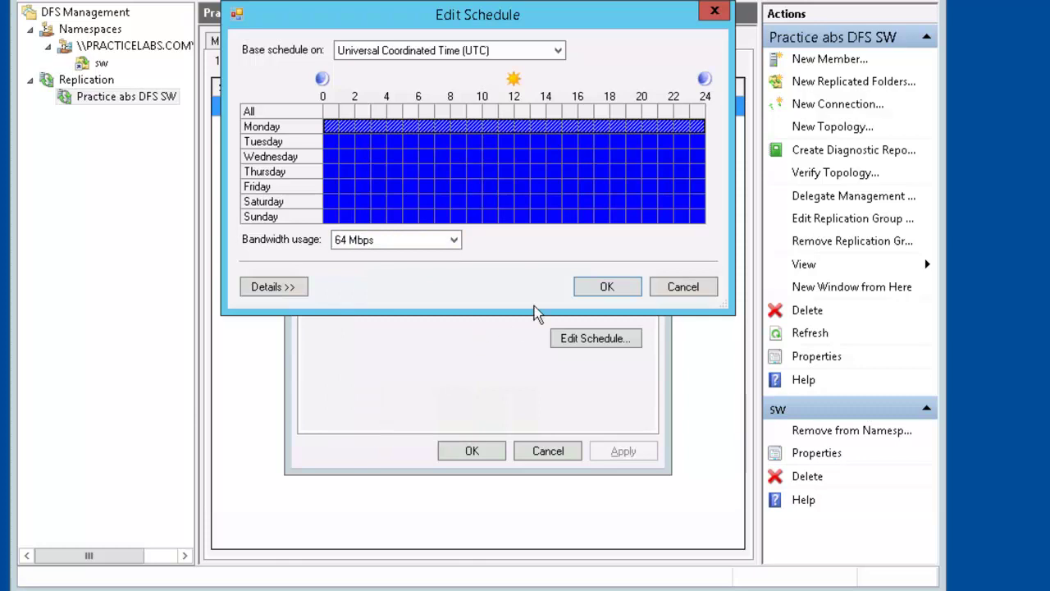
{"action": "left_click", "coordinate": [608, 287]}
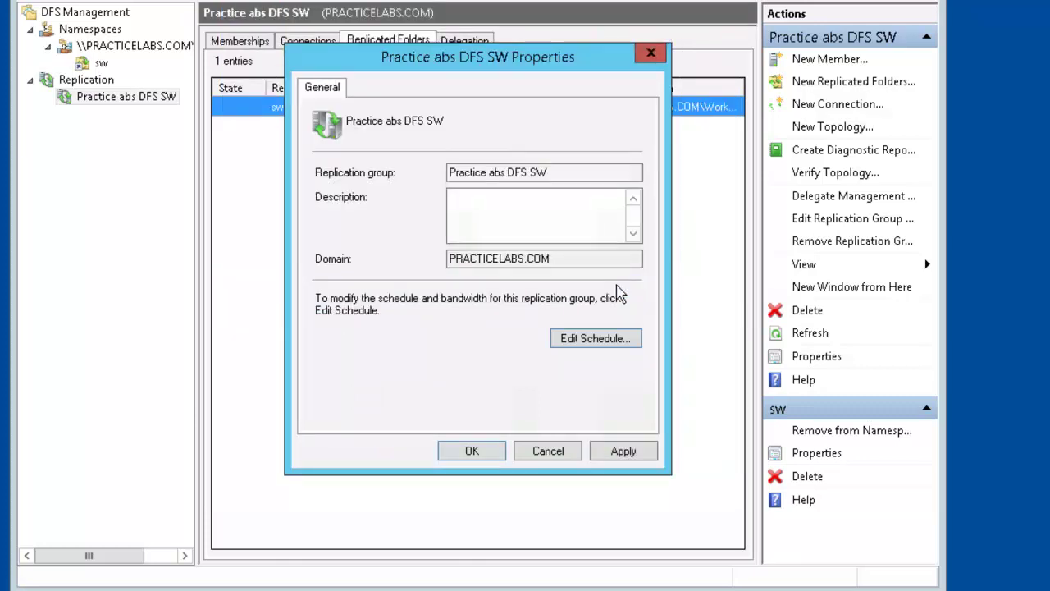
{"action": "left_click", "coordinate": [465, 457]}
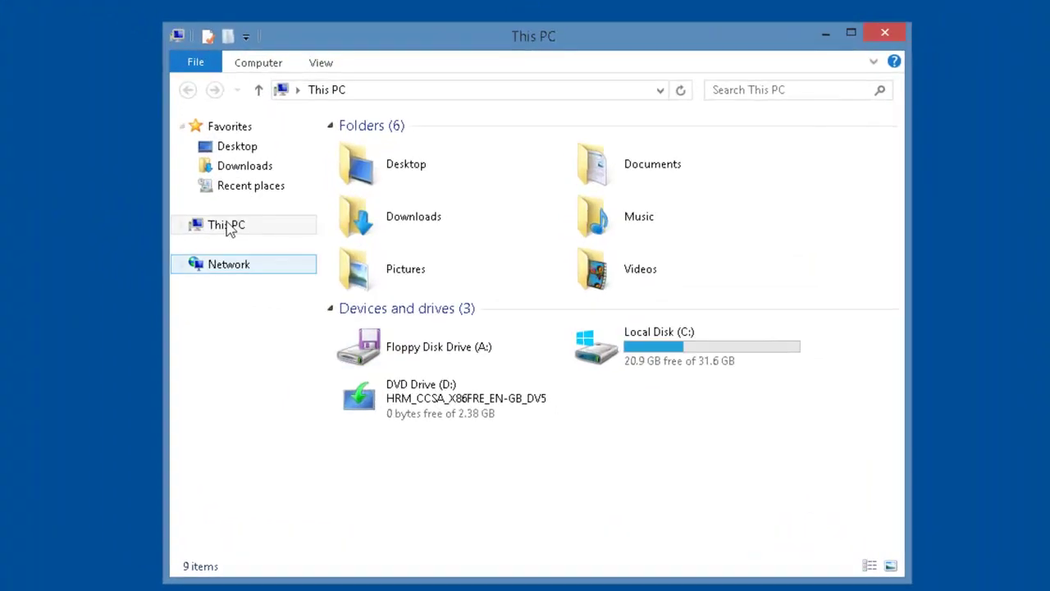
Map This PC's drive Z: to \\practicelabs\workdata, then open the sw folder on it.
{"action": "left_click", "coordinate": [300, 243]}
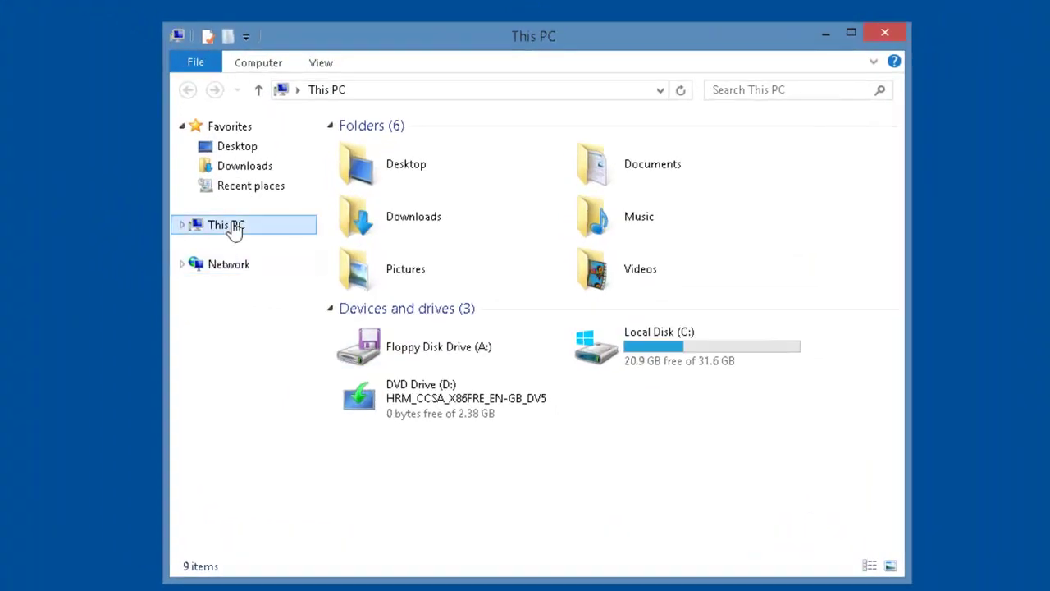
{"action": "right_click", "coordinate": [236, 232]}
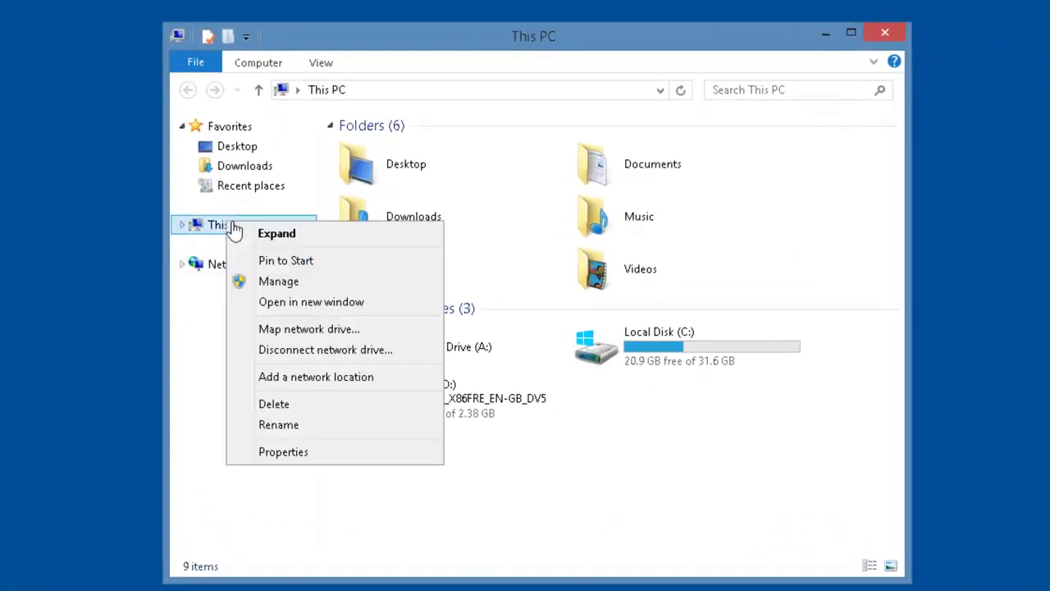
{"action": "left_click", "coordinate": [328, 335]}
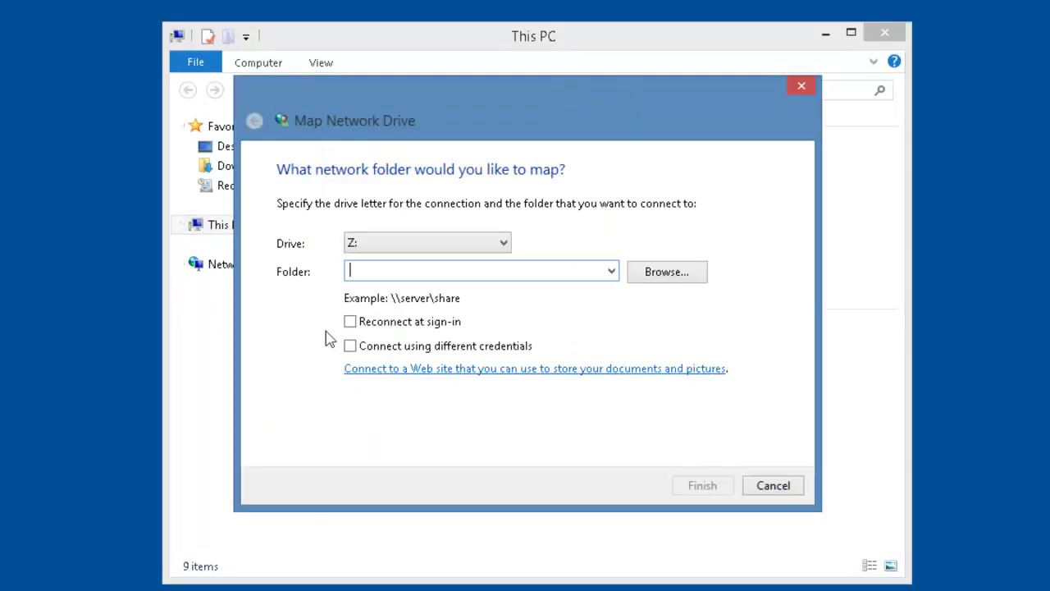
{"action": "type", "text": "\\\\prac"}
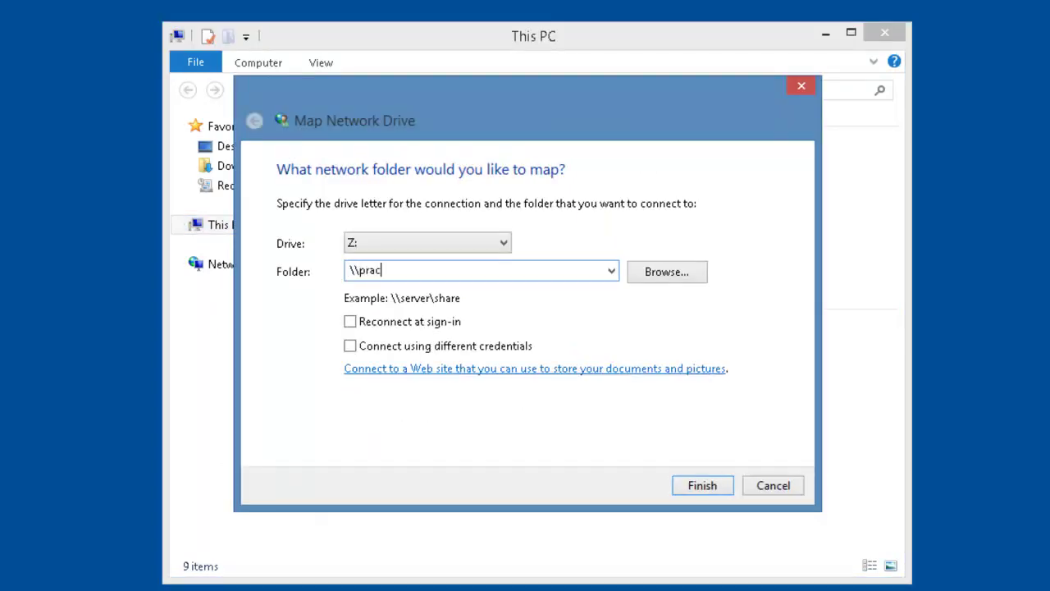
{"action": "type", "text": "ticelabs\\workdata"}
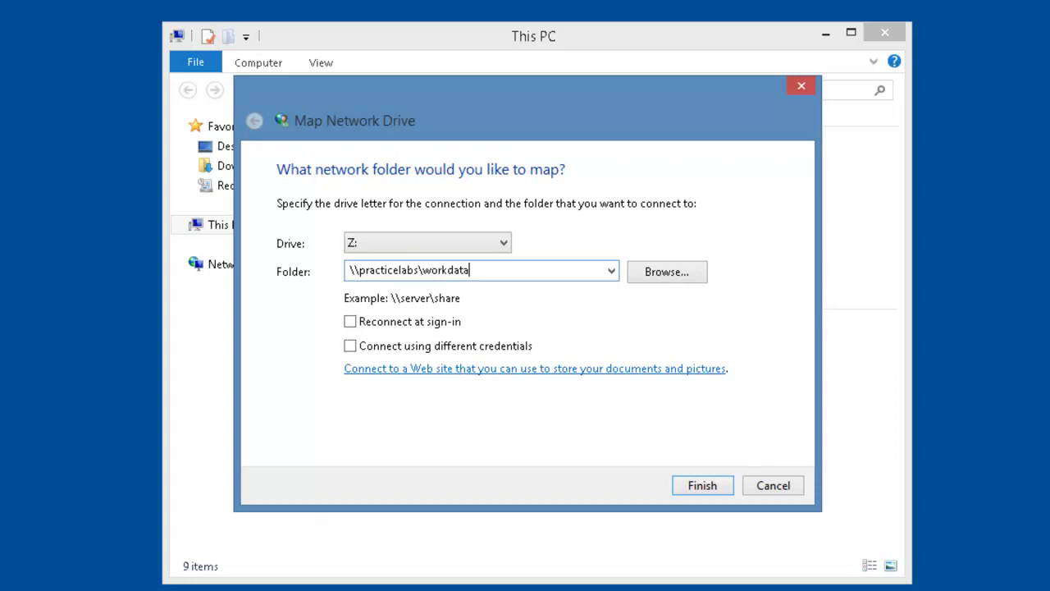
{"action": "left_click", "coordinate": [719, 493]}
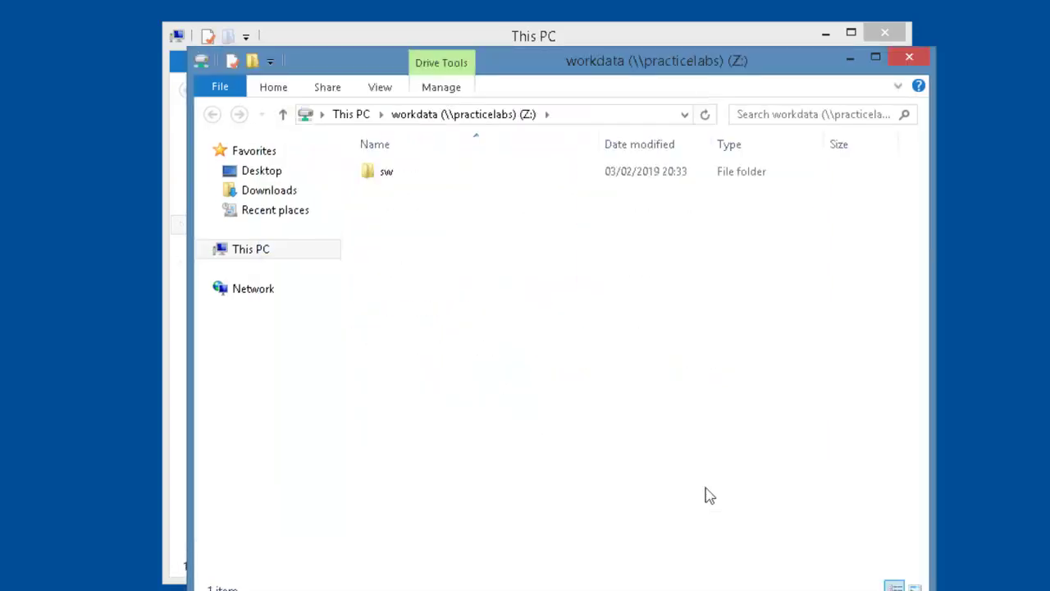
{"action": "left_click", "coordinate": [387, 179]}
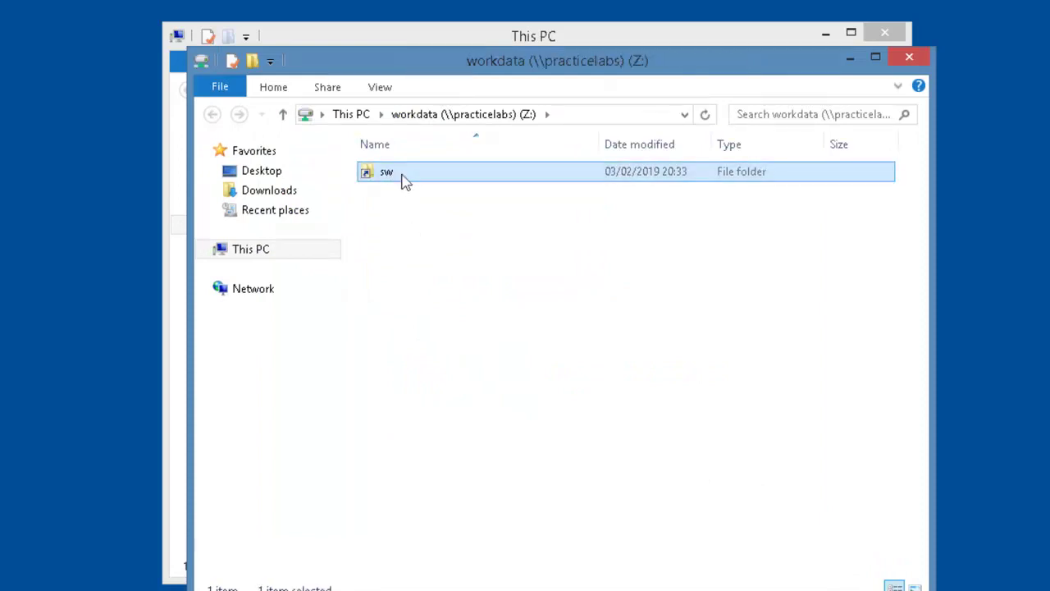
{"action": "double_click", "coordinate": [399, 180]}
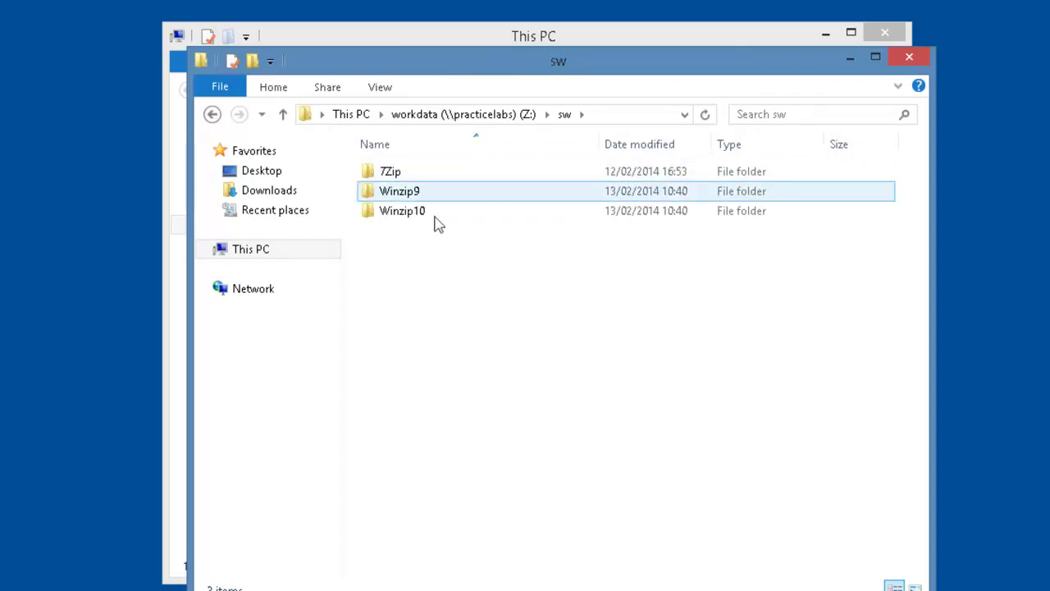